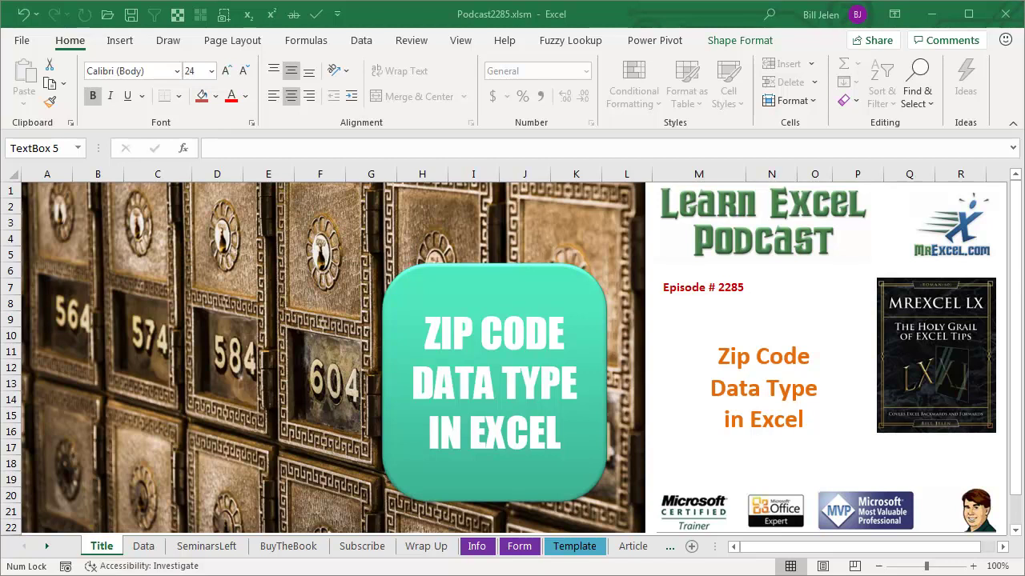
Review the Data sheet's Zip Code and Number list from its row-26 header past row 3400.
click(144, 548)
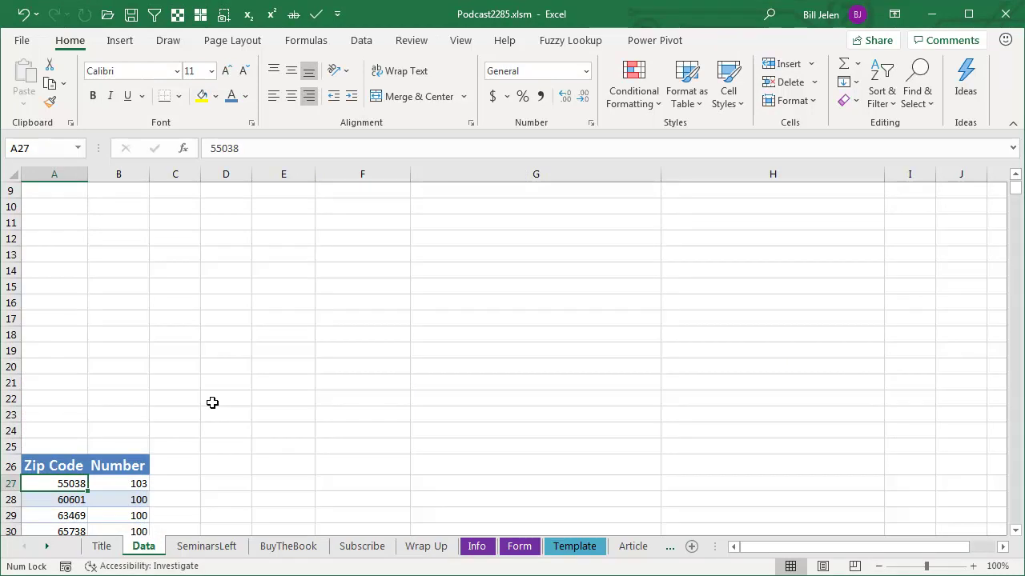
scroll(240, 424, down, 1)
scroll(241, 436, down, 2)
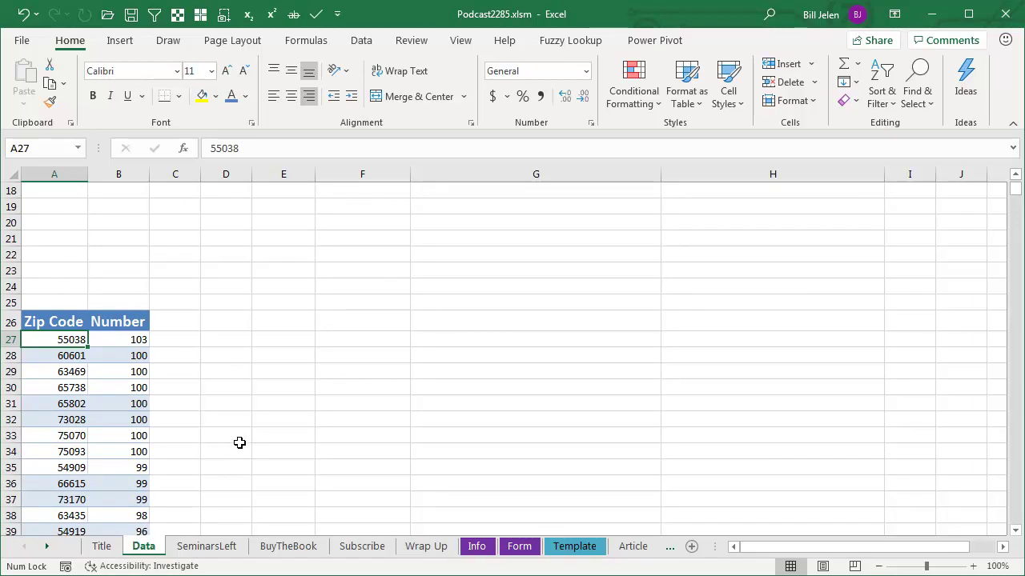
key(ctrl+Down)
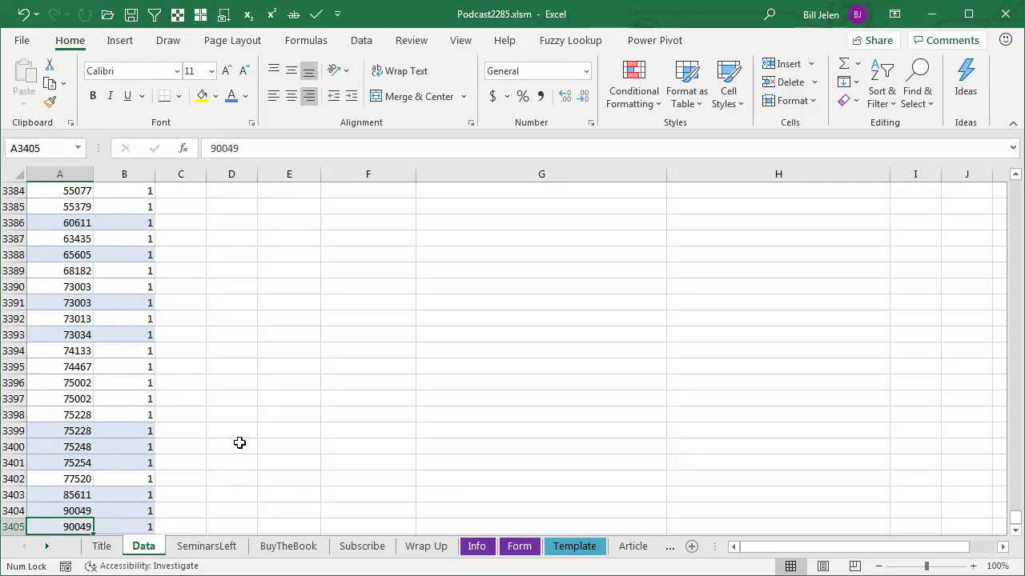
key(ctrl+Up)
key(Up)
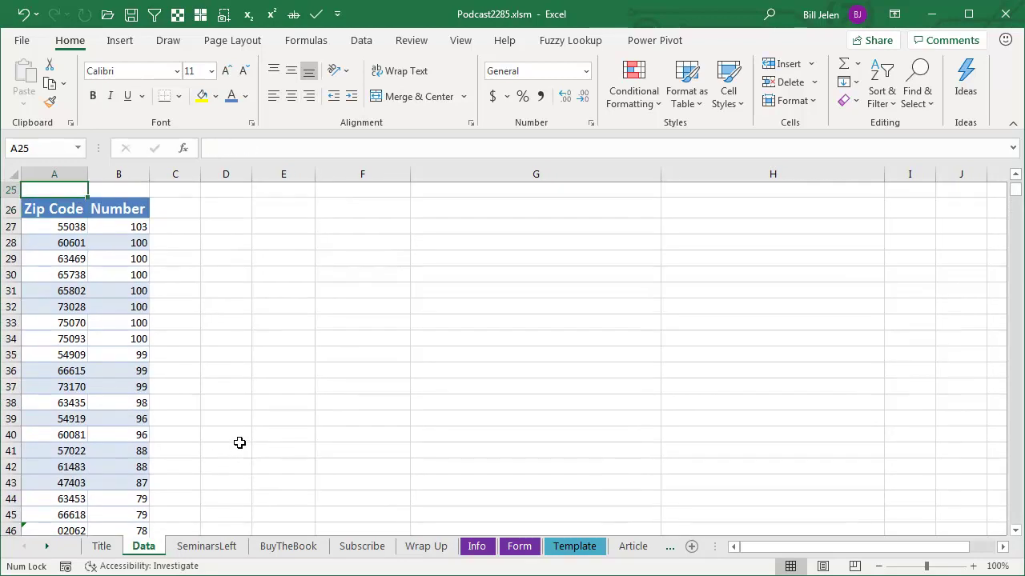
key(Up)
key(Up)
key(Up)
key(Up)
key(Up)
key(Up)
key(Up)
key(Up)
key(Down)
key(Down)
key(Down)
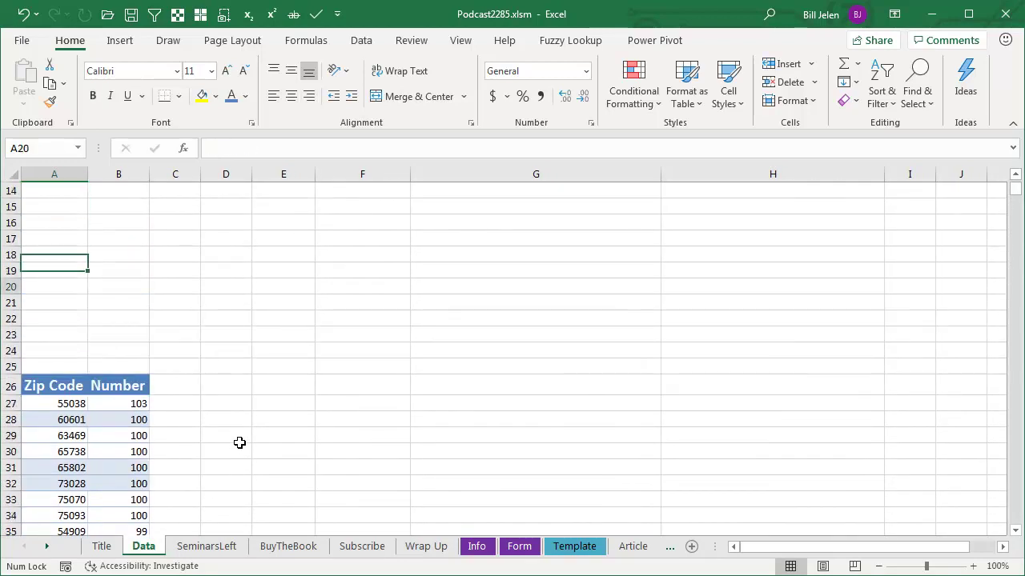
key(Down)
key(Down)
key(Down)
key(Down)
key(Down)
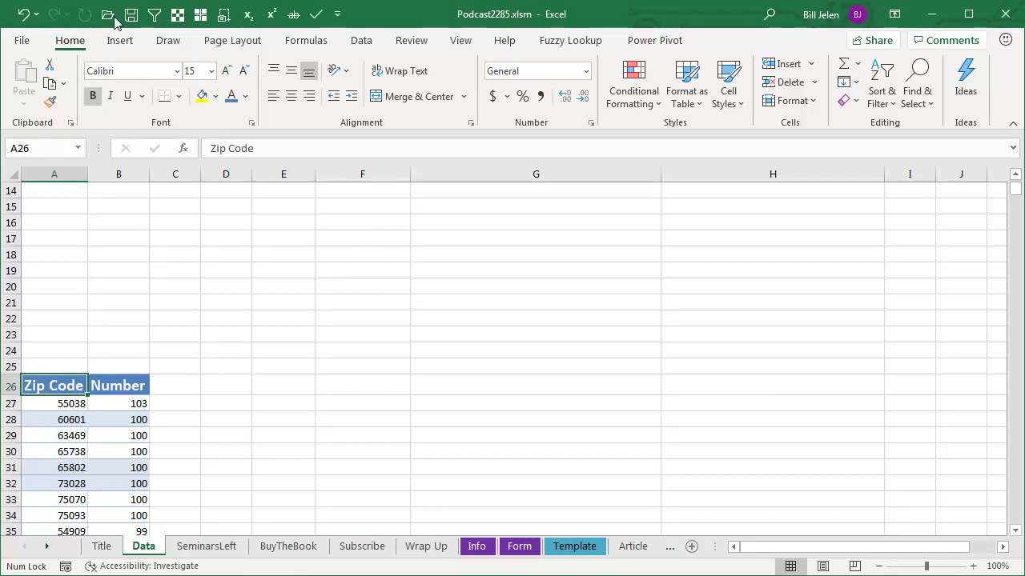
Build a pivot table at E26 summing Number by Zip Code, with a Grand Total of about 49,274.
click(128, 41)
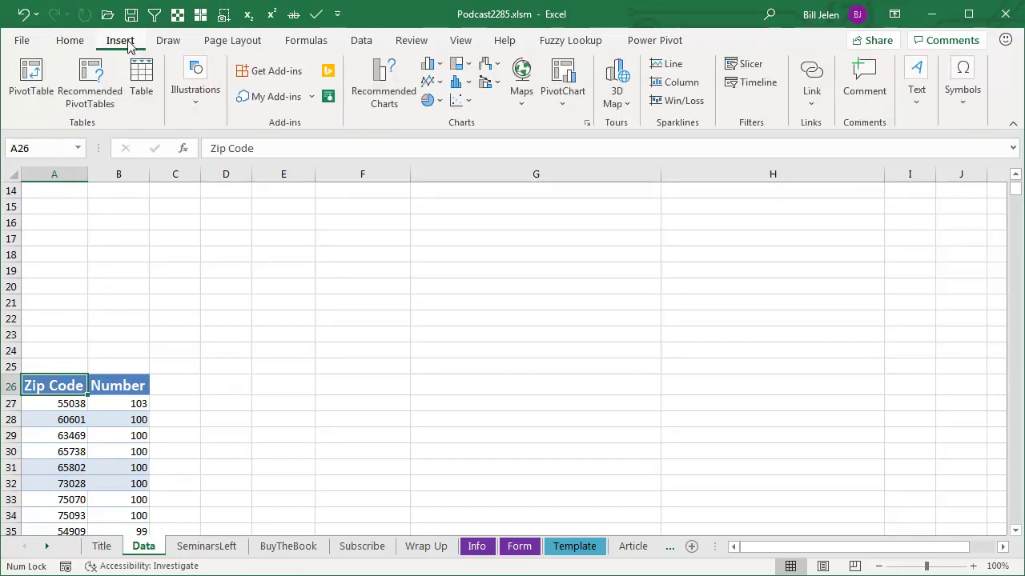
click(32, 76)
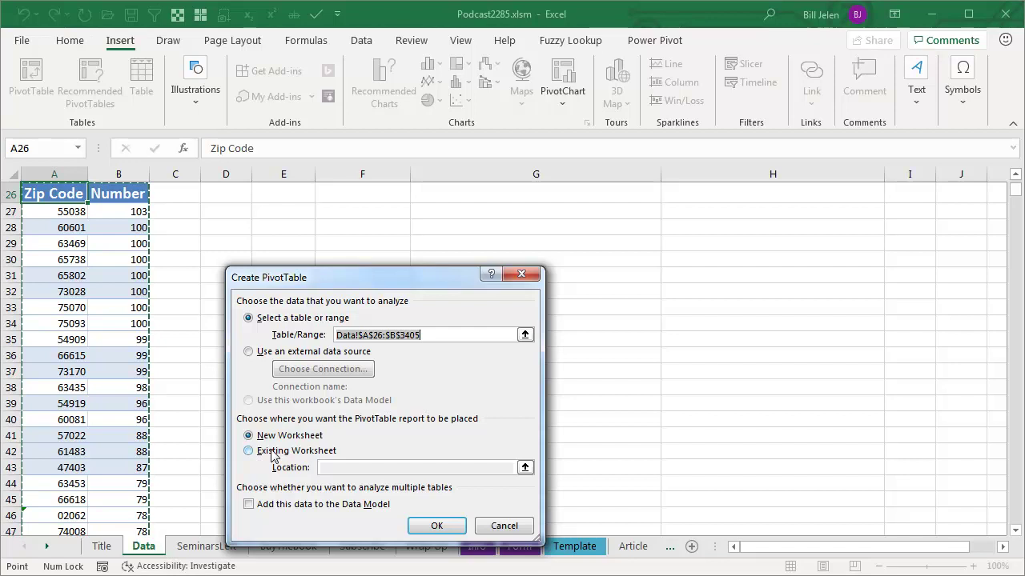
click(249, 451)
click(270, 194)
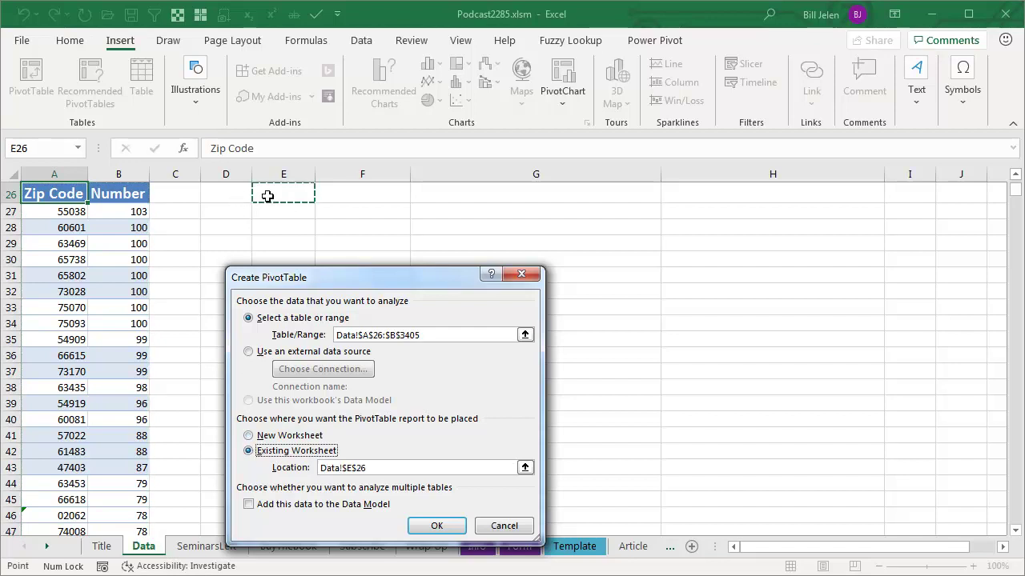
click(433, 525)
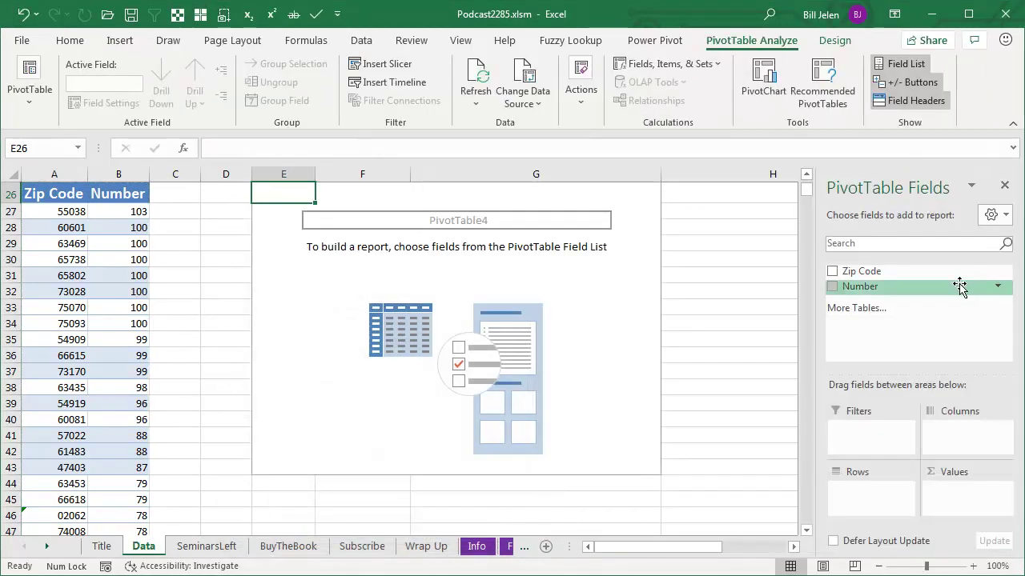
drag(861, 272, 872, 494)
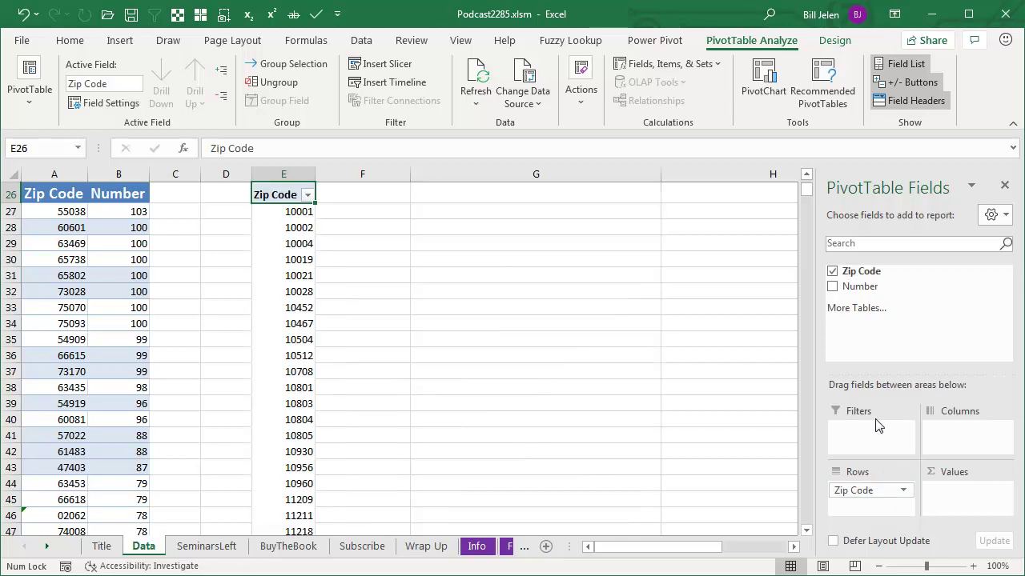
drag(856, 287, 959, 496)
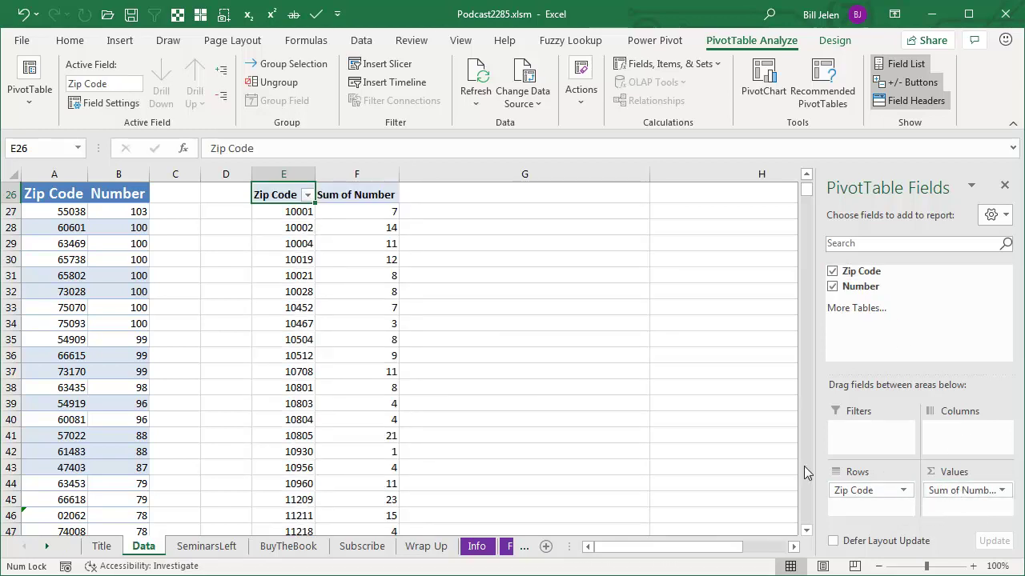
key(ctrl+Down)
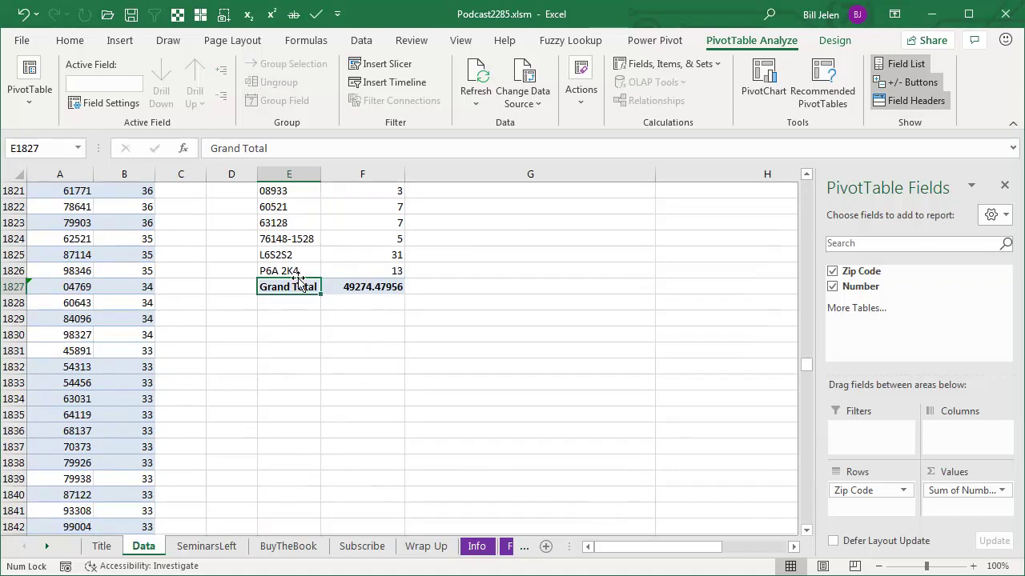
Remove the pivot's Grand Total and paste its Zip Code and Sum of Number columns back as static values.
right_click(298, 289)
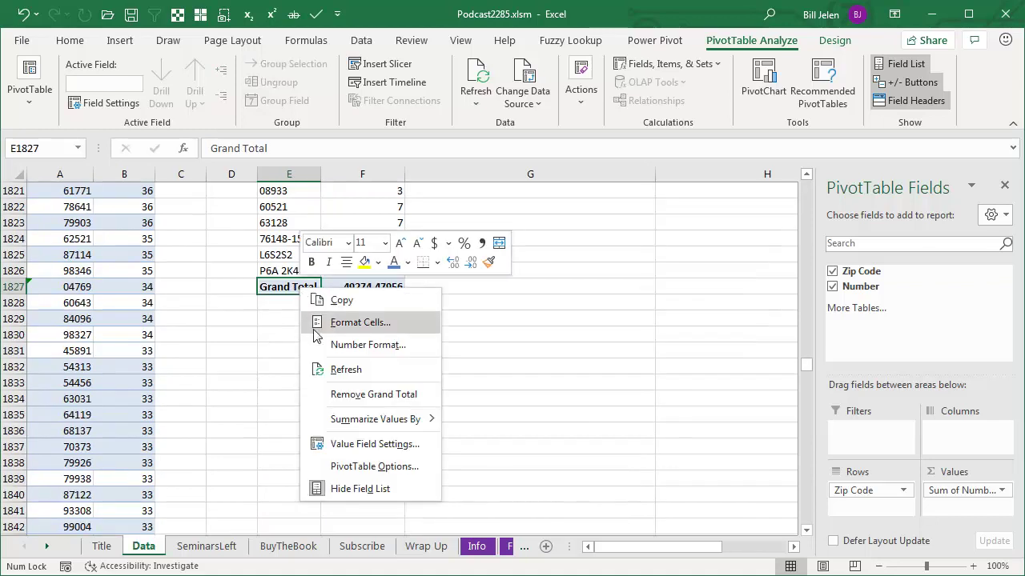
click(373, 394)
key(Up)
key(ctrl+Up)
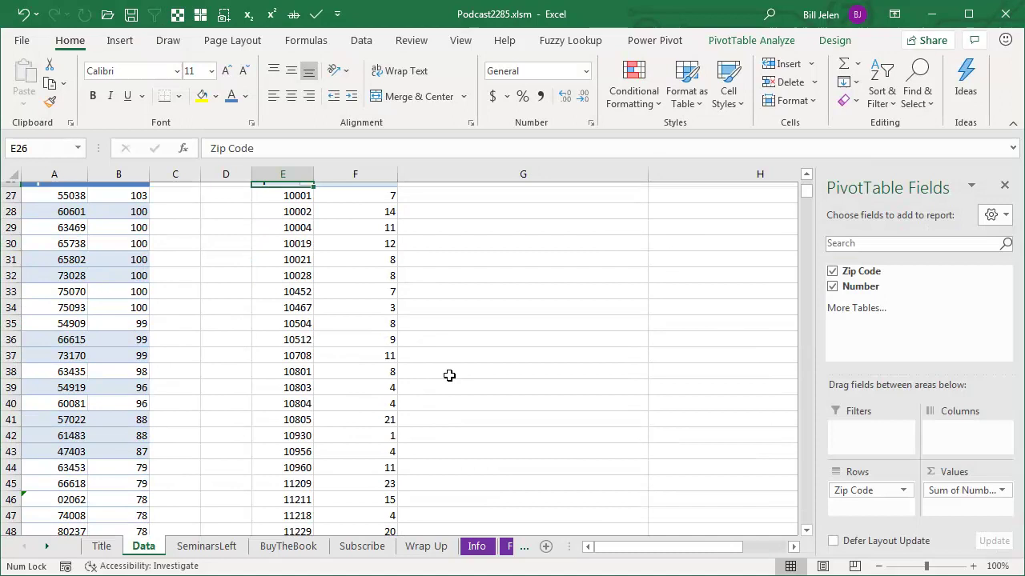
key(ctrl+shift+Down)
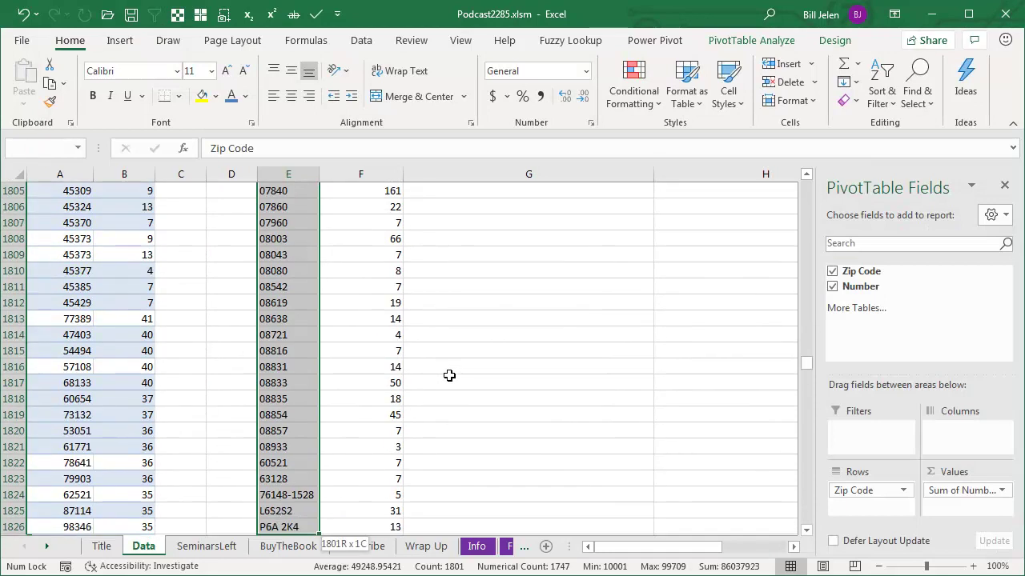
key(ctrl+shift+Right)
key(ctrl+c)
key(alt+e)
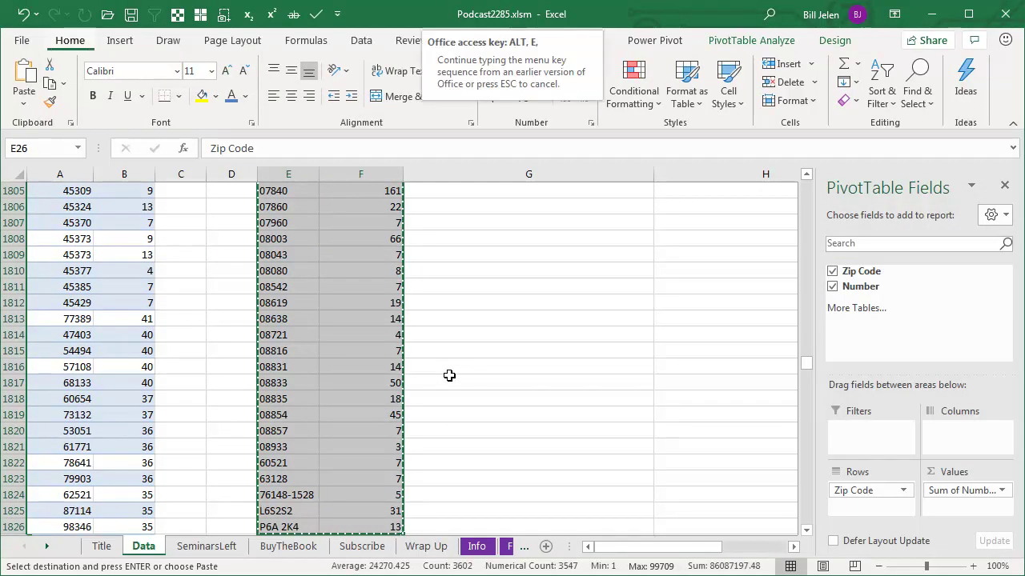
key(s)
key(v)
key(Return)
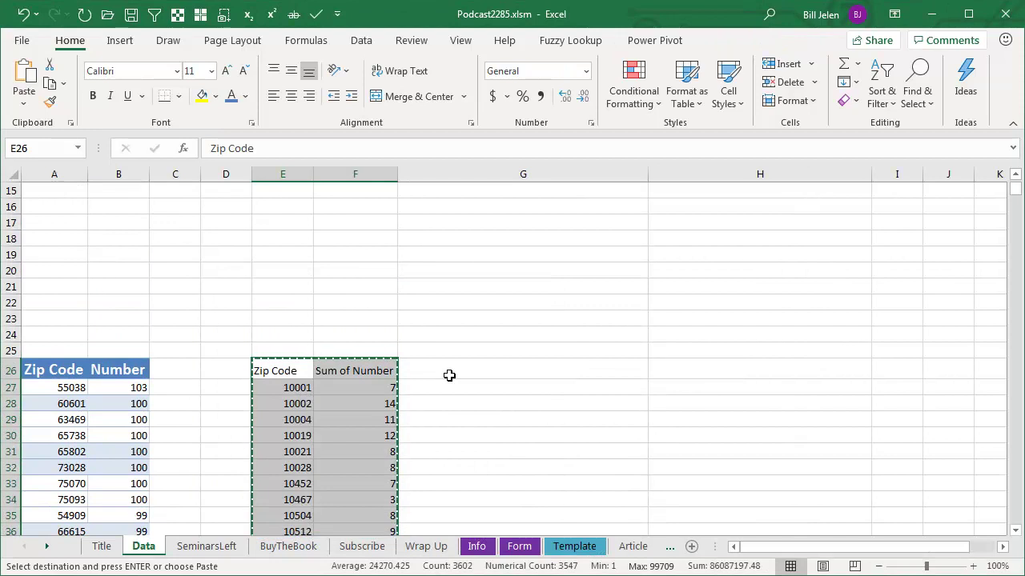
Rename the Sum of Number heading in F26 to 'Total'.
key(shift+BackSpace)
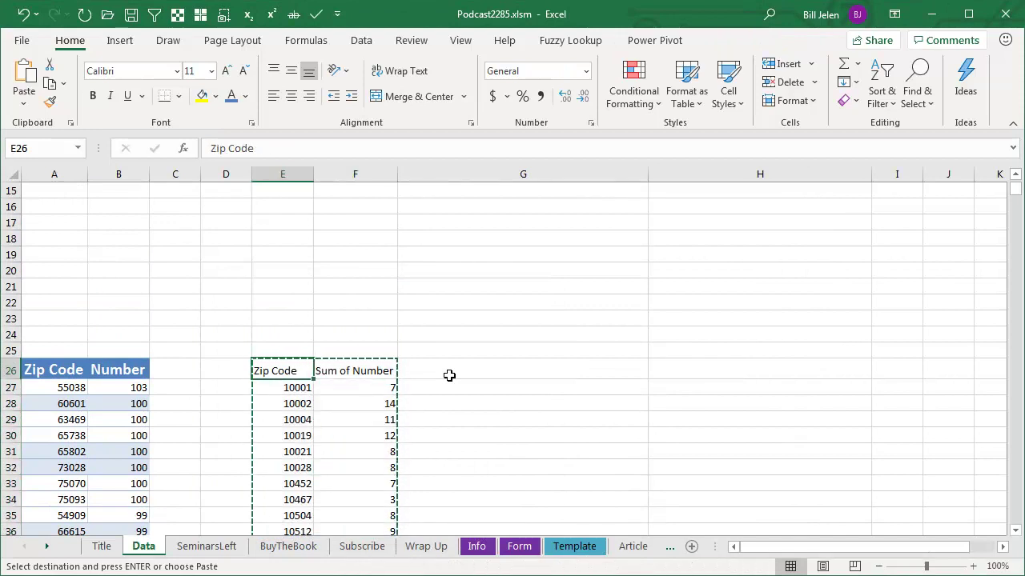
key(Right)
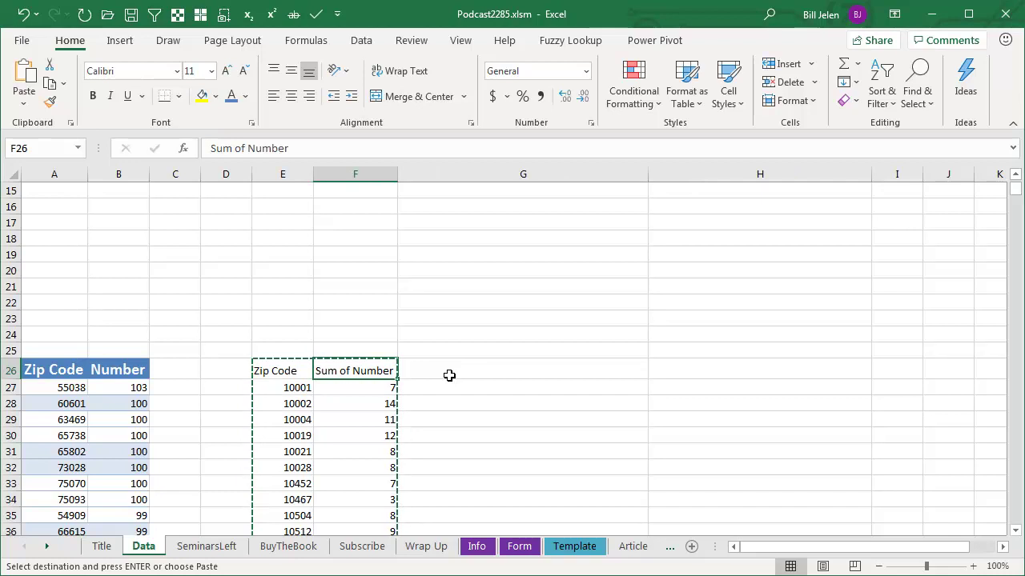
text(Total)
key(Return)
key(Up)
key(Left)
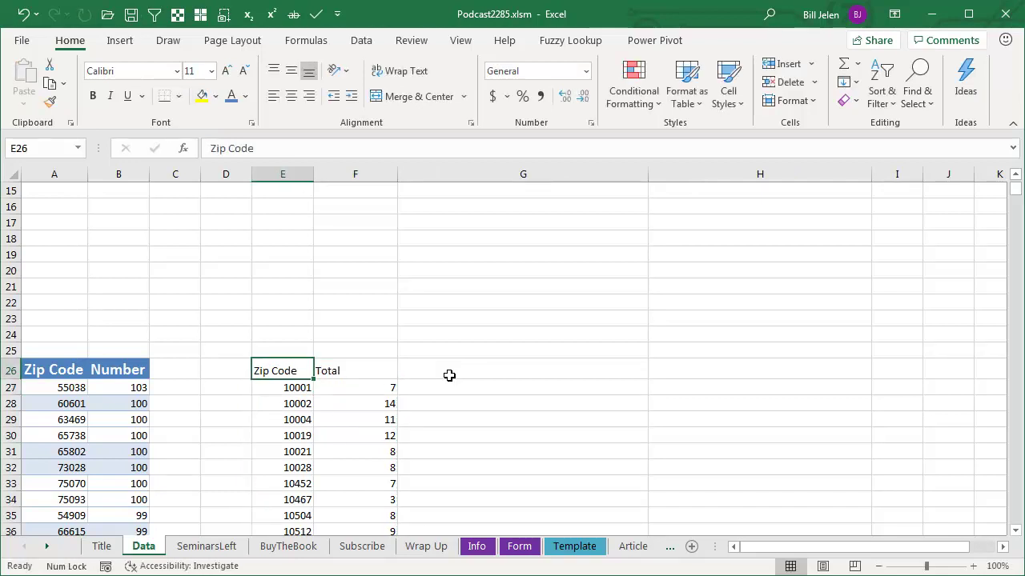
Format the Zip Code and Total list as a table with headers.
key(ctrl+t)
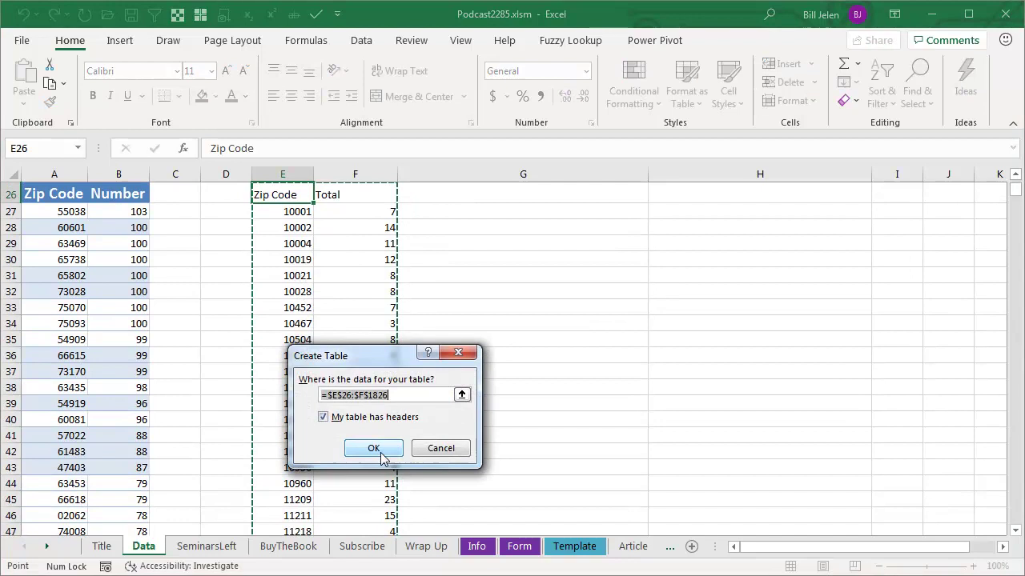
click(374, 449)
click(284, 211)
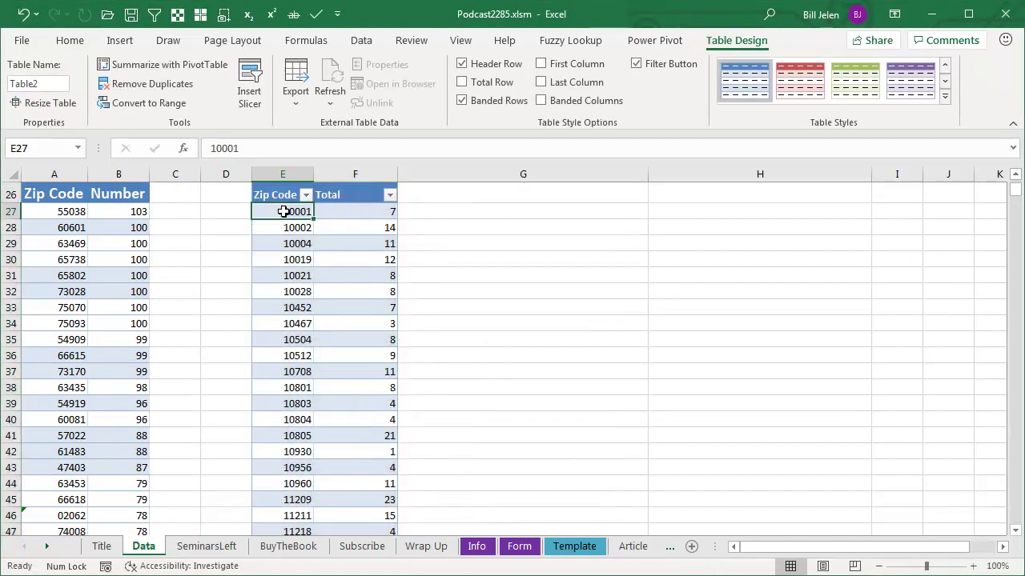
Convert the Zip Code column to the Geography data type.
key(ctrl+shift+Down)
key(ctrl+BackSpace)
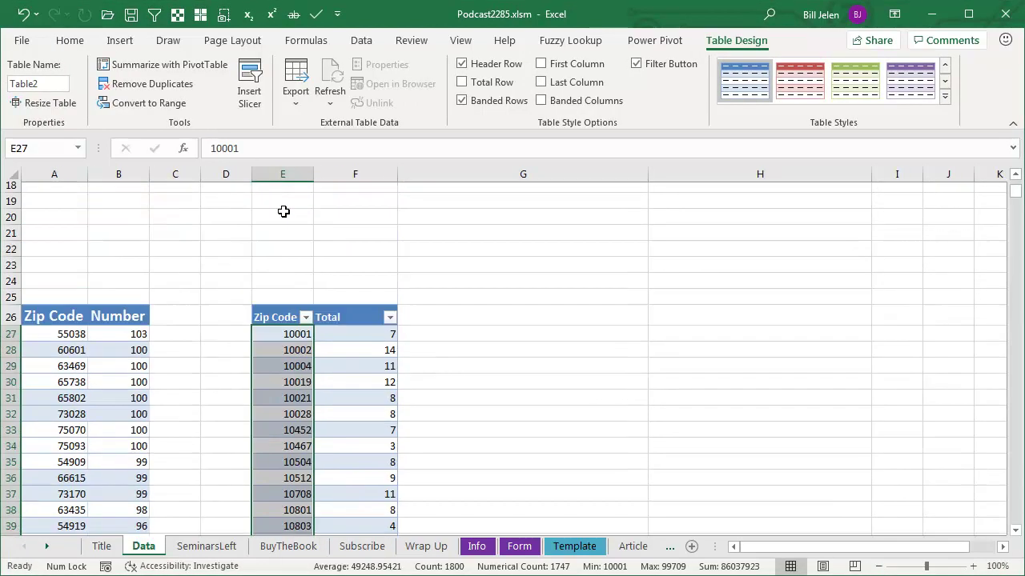
click(361, 42)
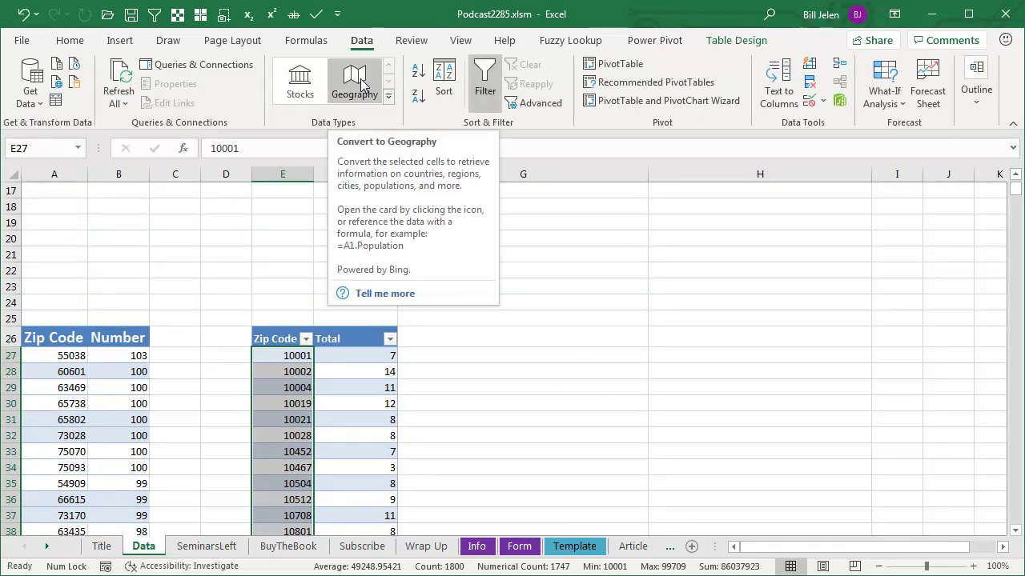
click(360, 82)
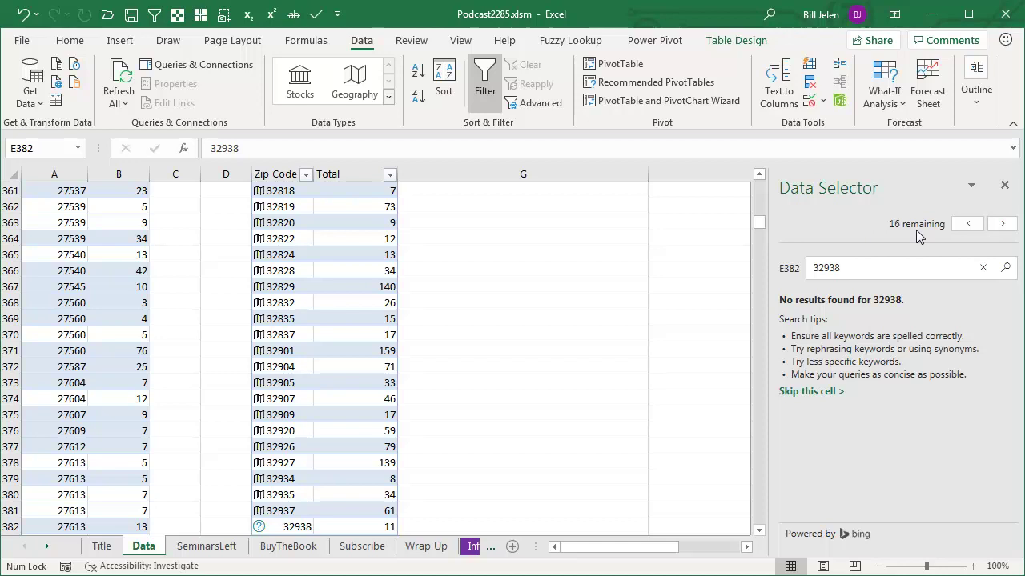
Skip the 16 unmatched zip codes such as 32938, then return to the E26 table header.
click(1003, 227)
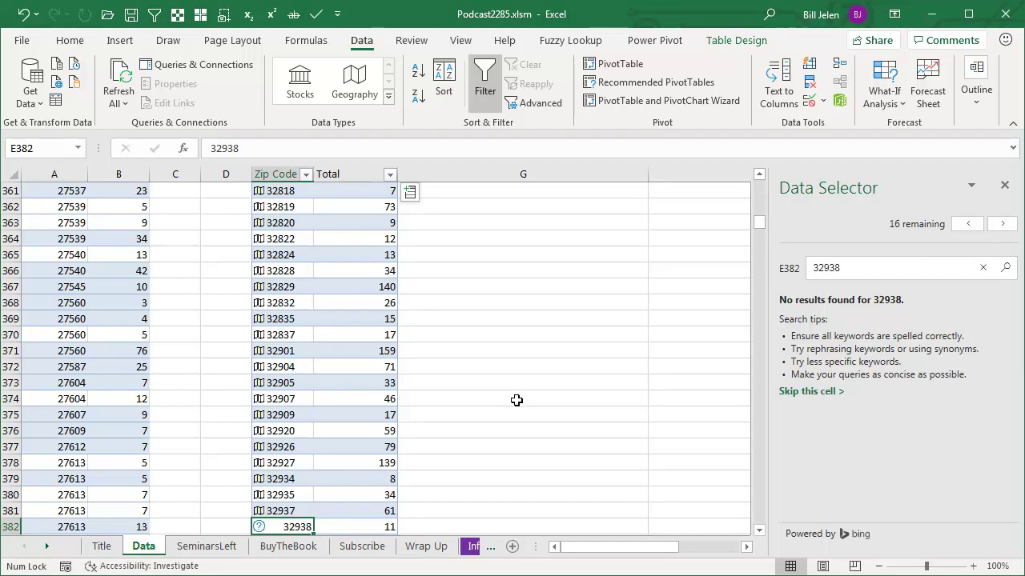
click(293, 287)
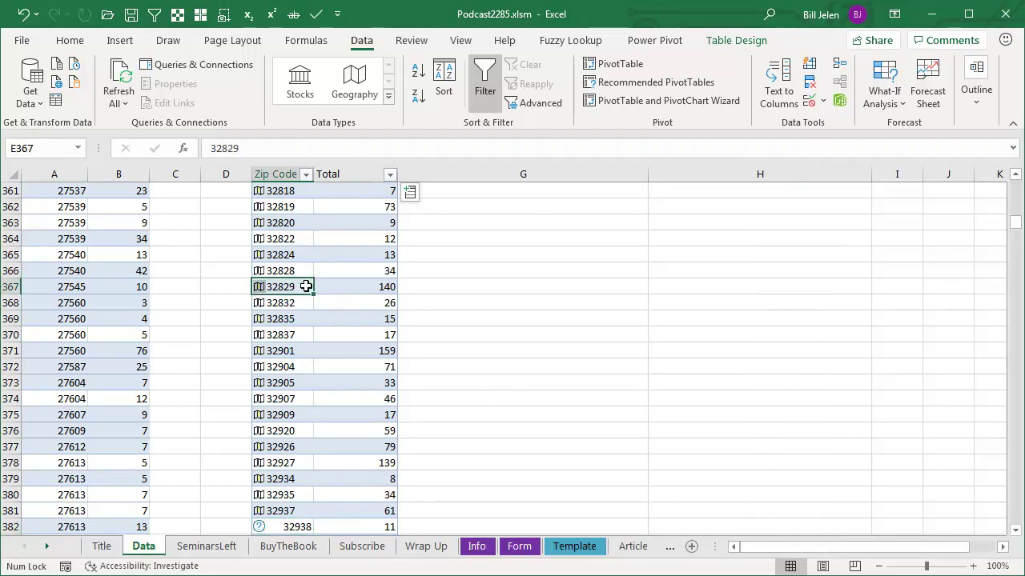
key(ctrl+Up)
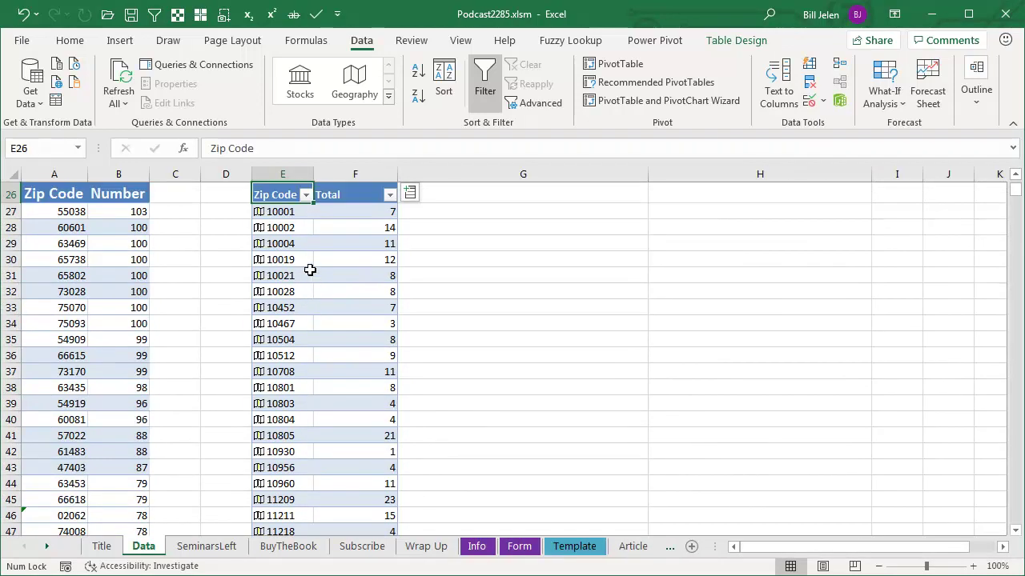
Add City and Admin Division 1 (state) columns from the zip Geography data, e.g. 10452 → Bronx, New York.
click(409, 194)
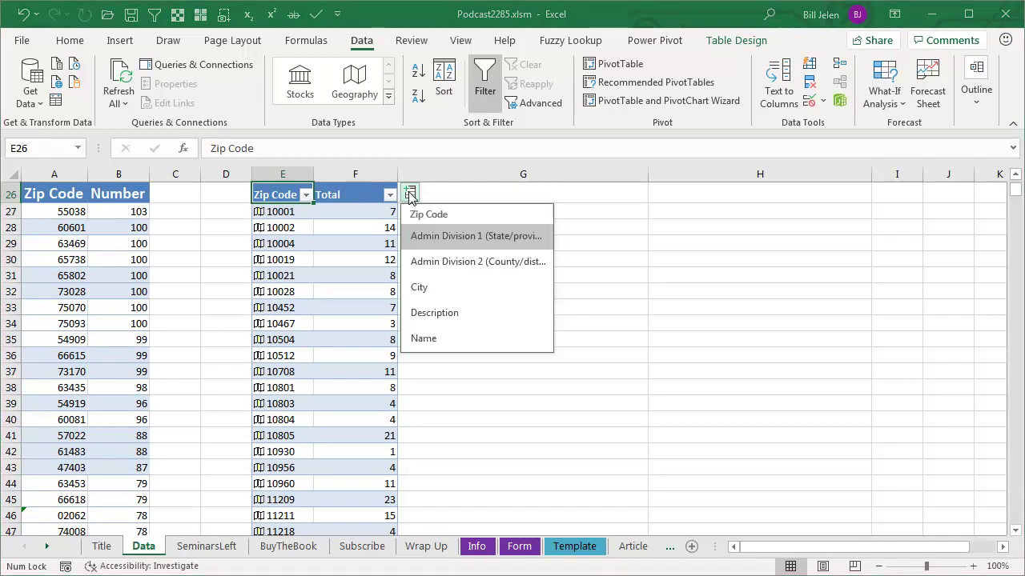
click(421, 287)
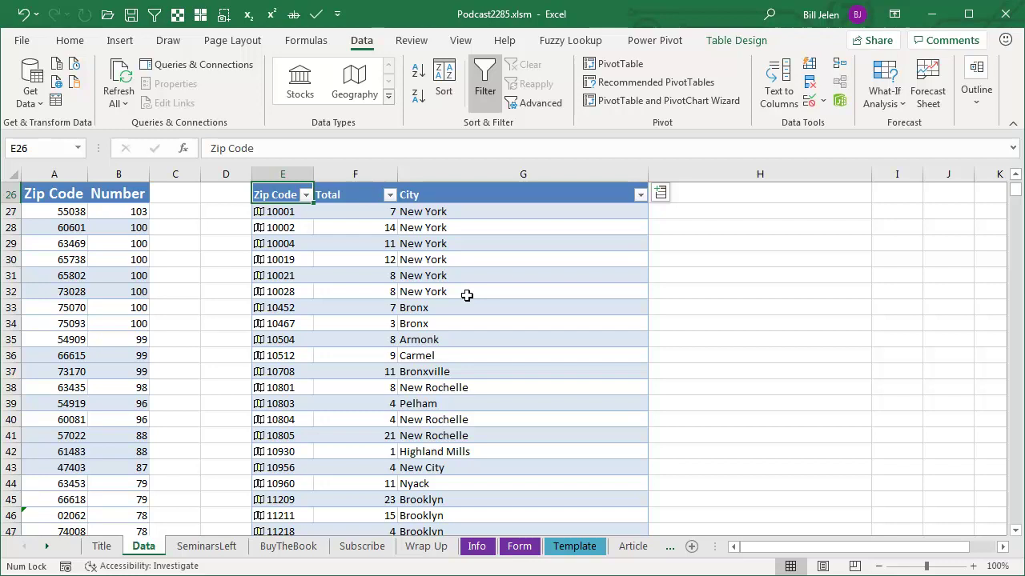
click(661, 195)
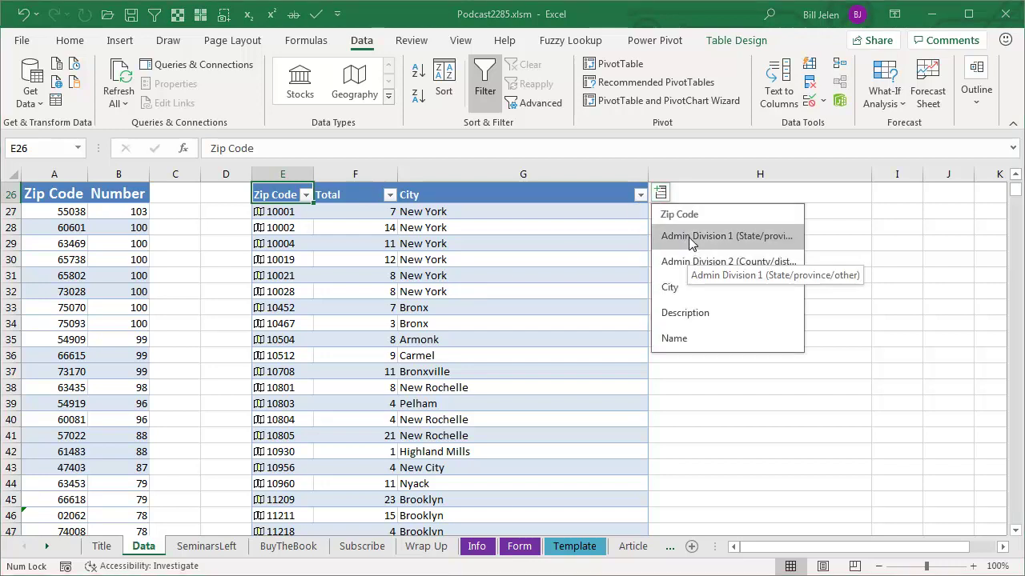
click(692, 238)
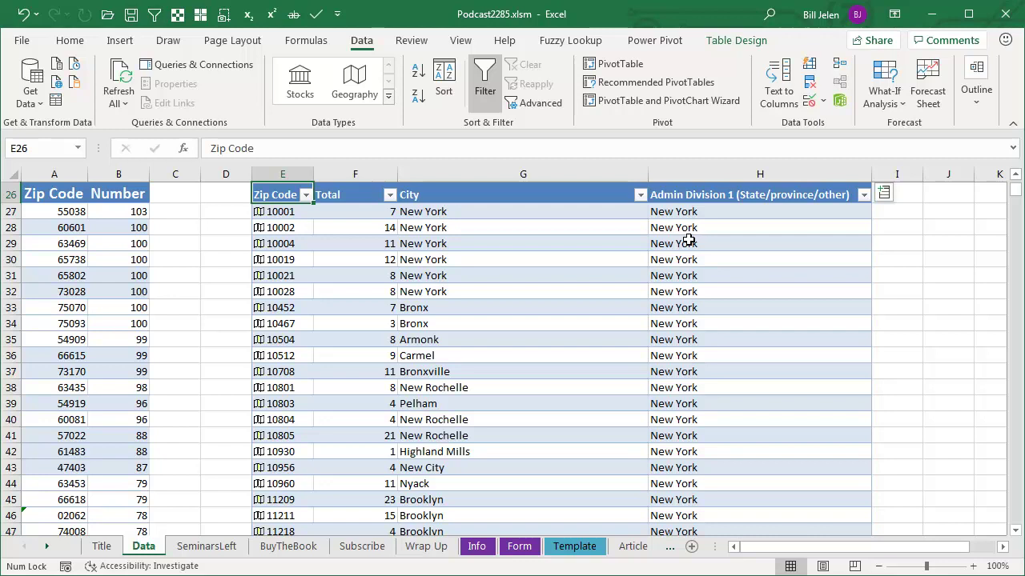
click(677, 214)
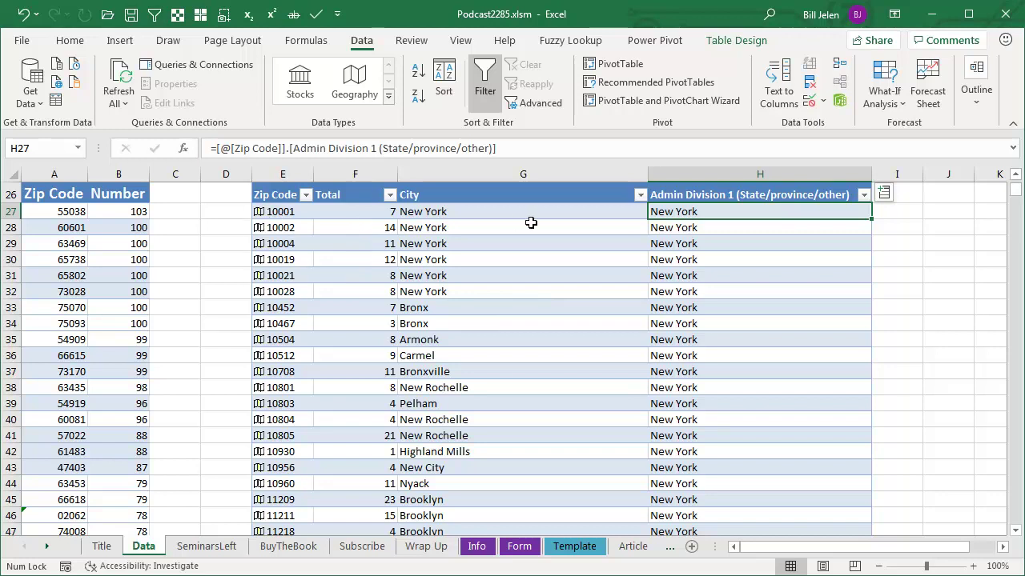
Sort the zip table by state A to Z, pushing #FIELD! errors to the bottom.
click(418, 75)
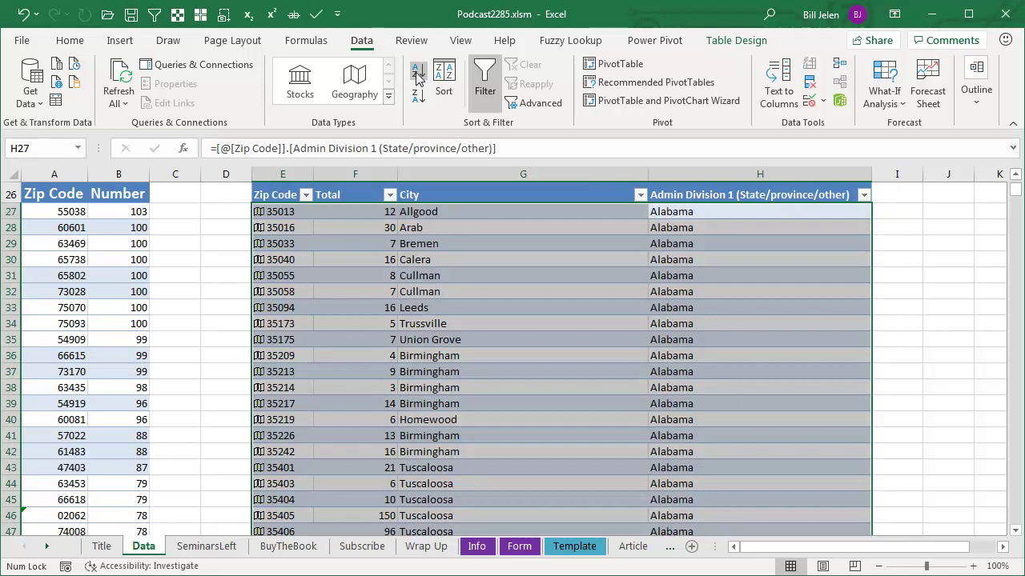
key(ctrl+Down)
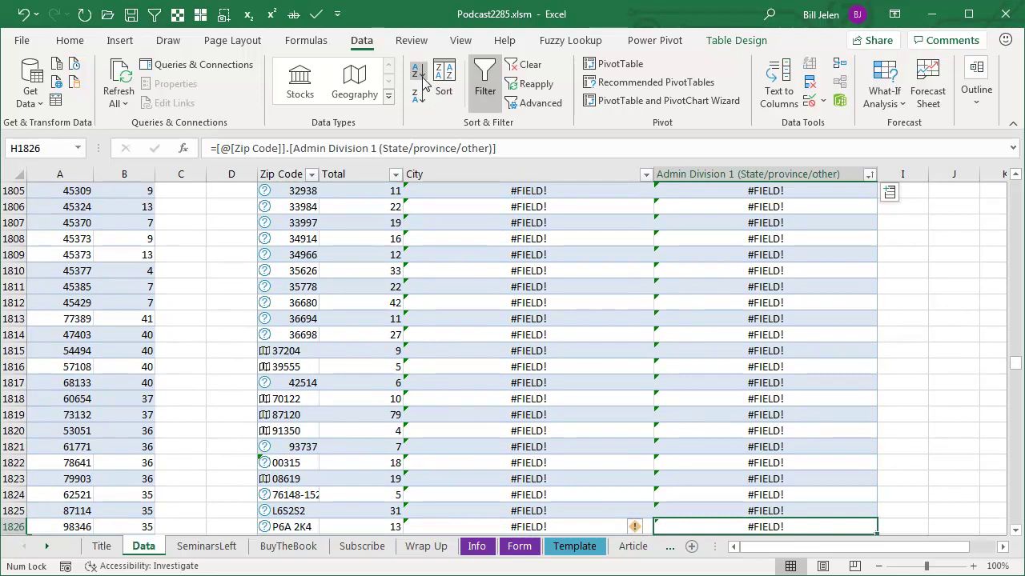
scroll(690, 331, down, 2)
scroll(690, 330, up, 3)
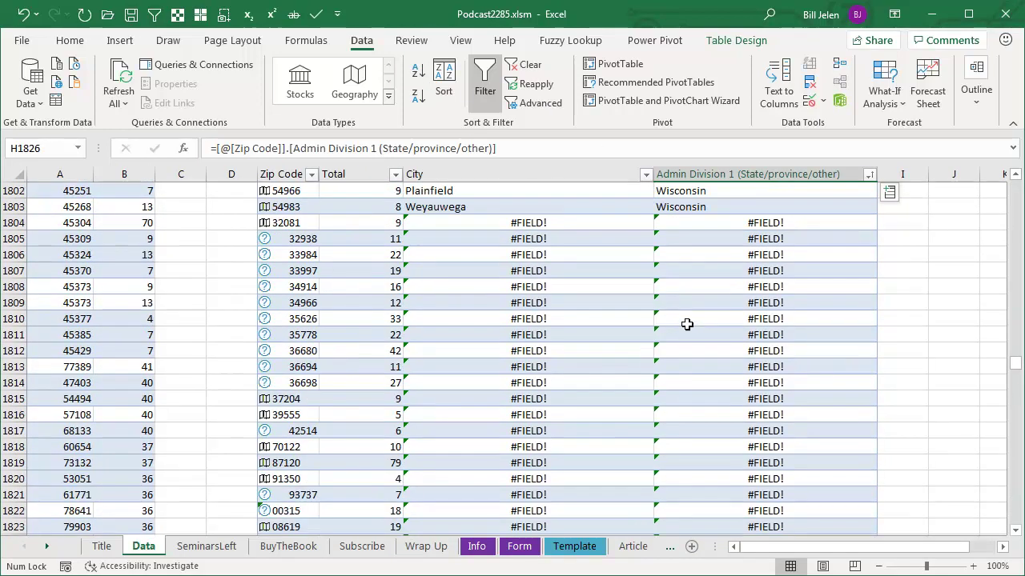
scroll(705, 304, up, 1)
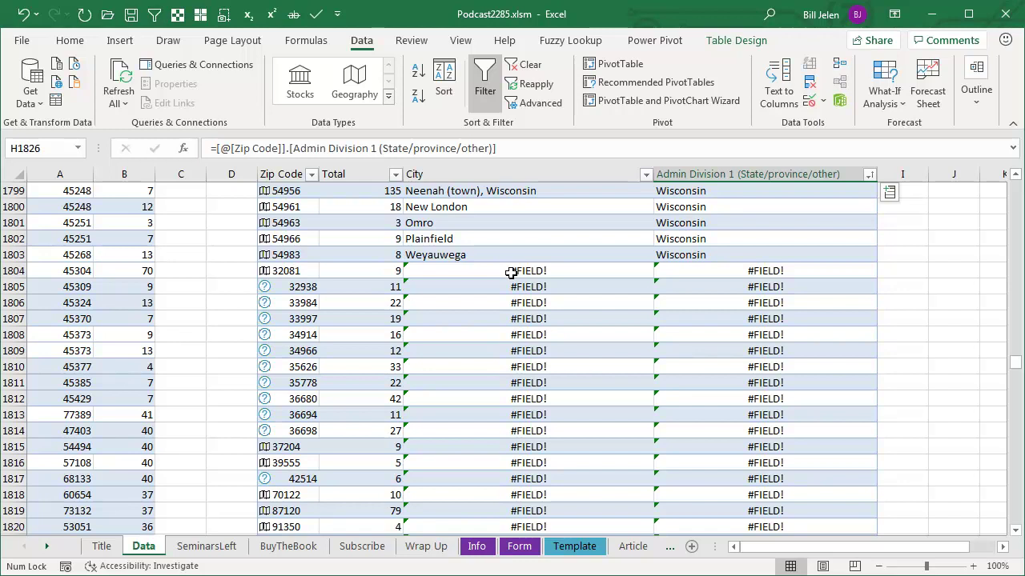
Delete the table rows that show #FIELD! errors.
click(306, 271)
drag(306, 271, 308, 535)
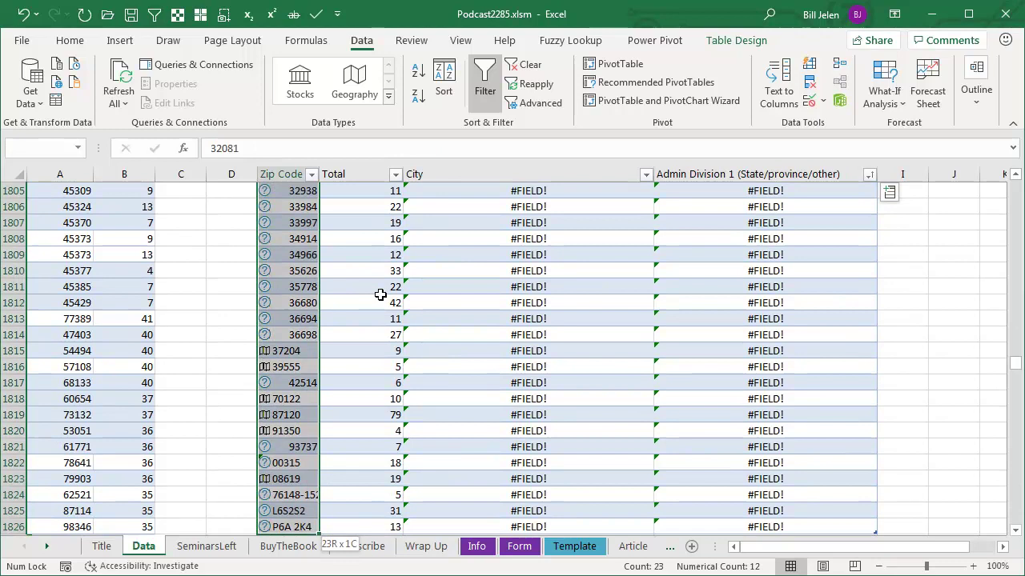
key(ctrl+shift+Right)
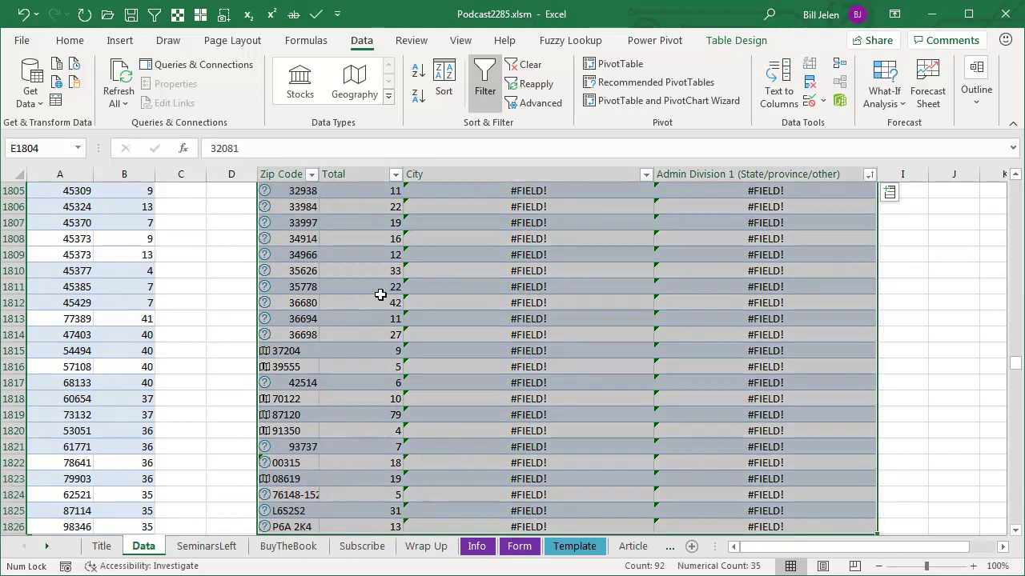
click(70, 40)
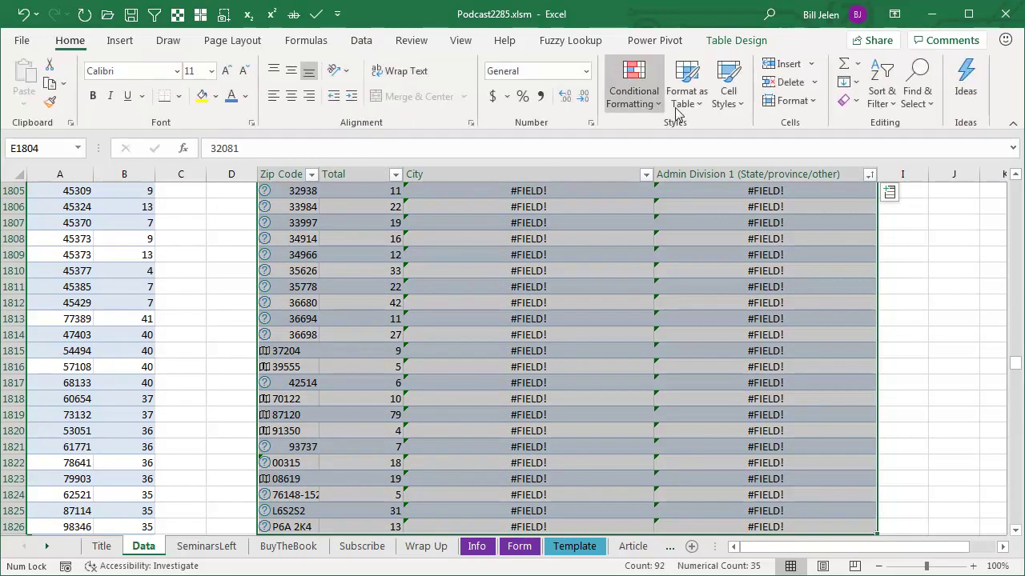
click(814, 85)
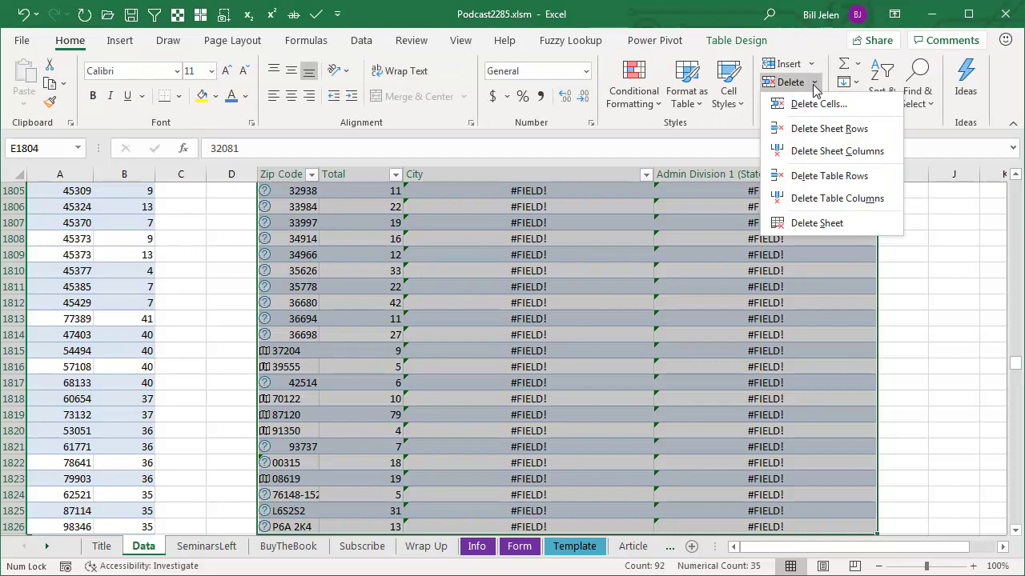
click(817, 174)
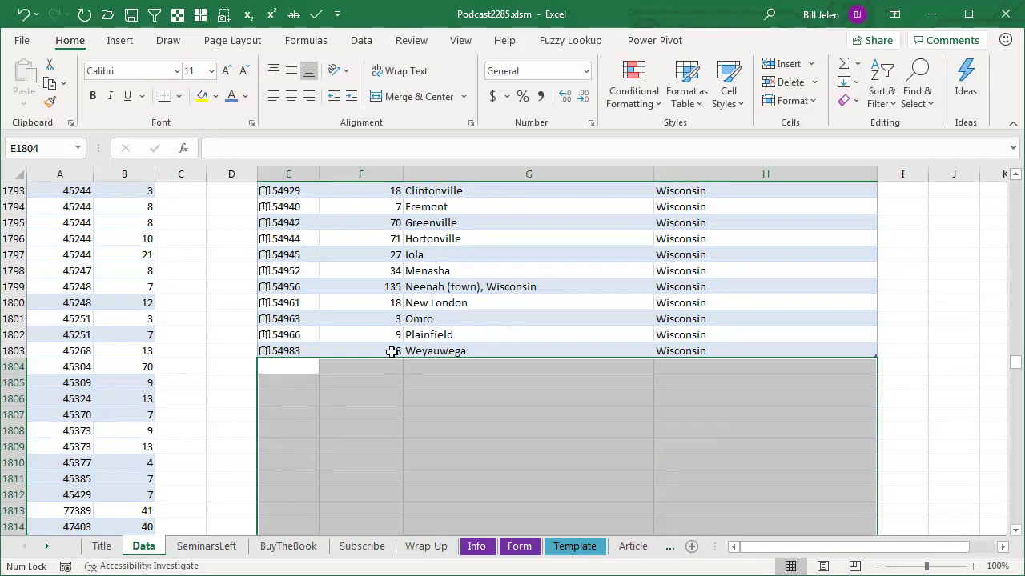
Check the table now ends with Wisconsin and return to the Zip Code header.
scroll(416, 344, down, 4)
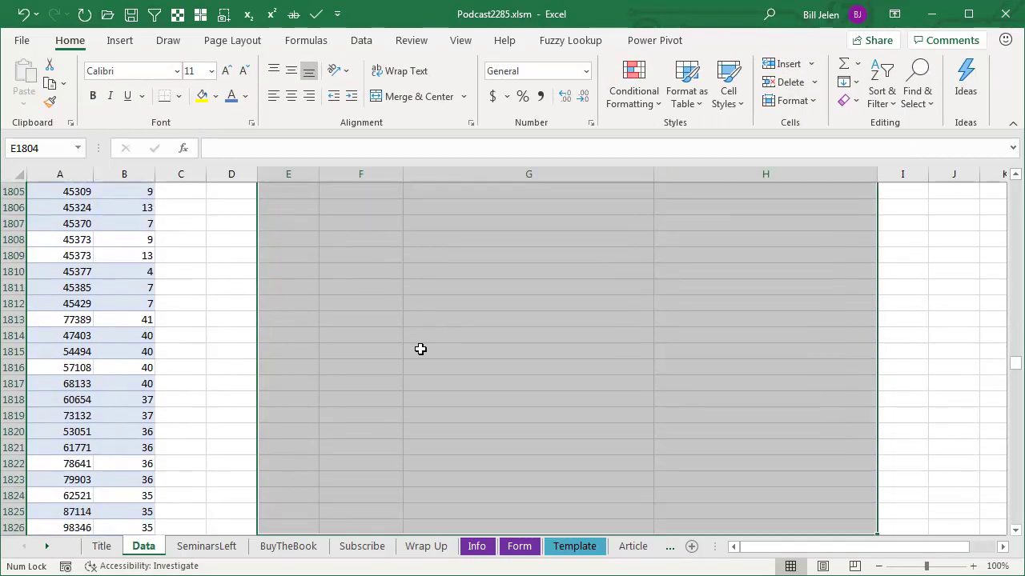
scroll(420, 347, down, 3)
scroll(415, 350, up, 3)
scroll(413, 349, up, 1)
scroll(412, 349, up, 1)
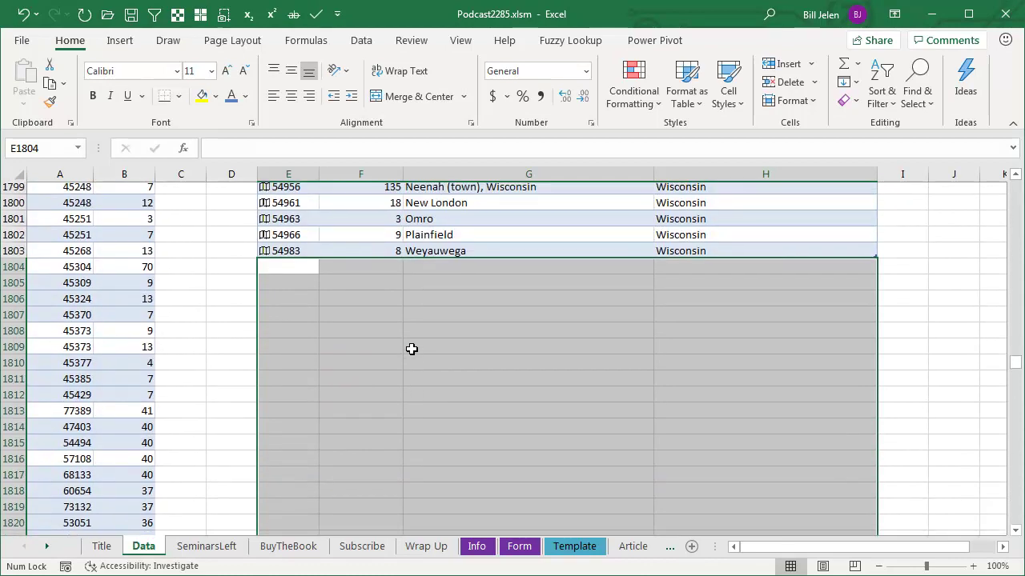
scroll(409, 348, up, 1)
click(298, 302)
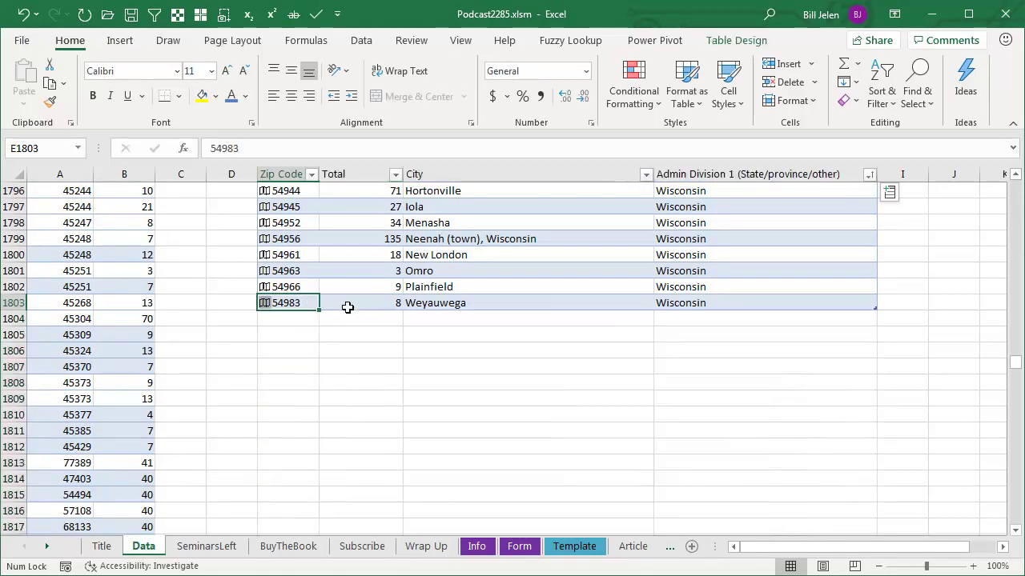
key(ctrl+Up)
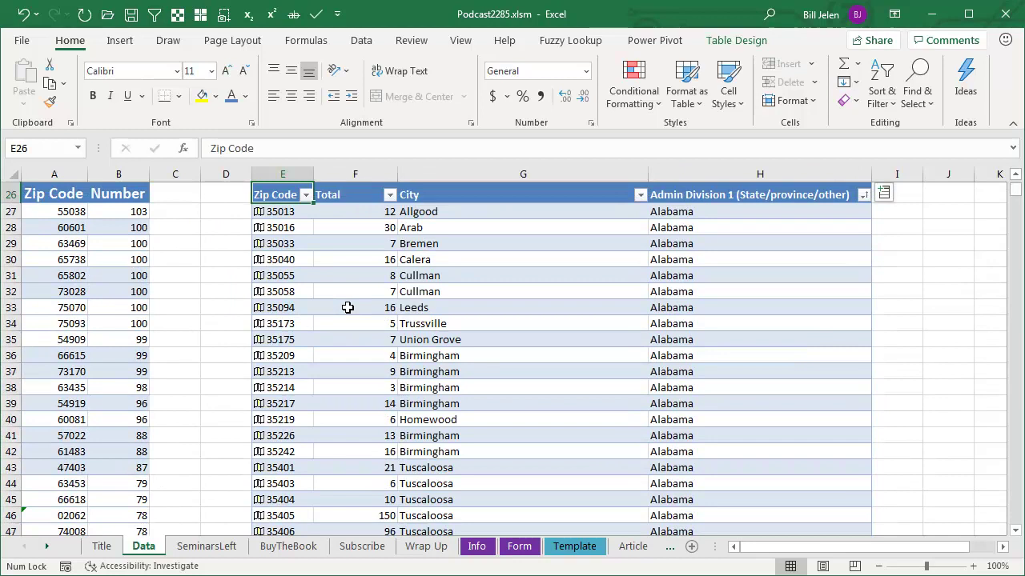
key(Down)
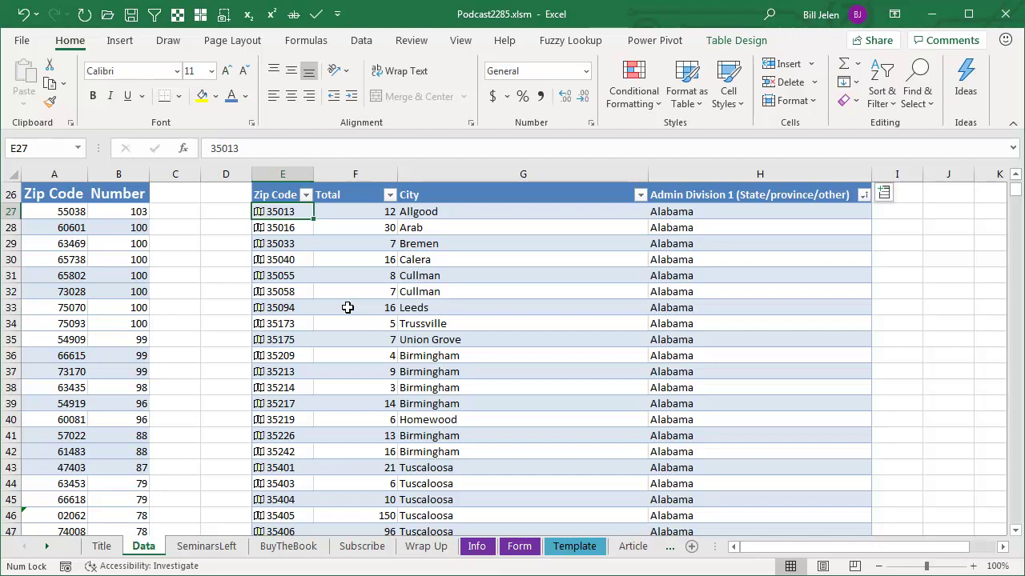
key(Up)
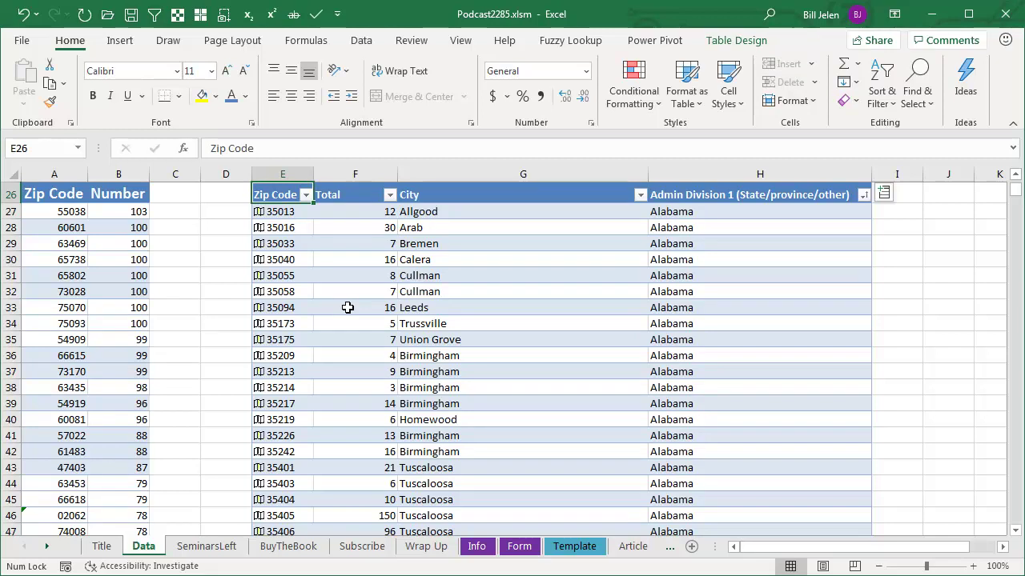
Insert a filled map of the Zip Code and Total columns, shaded from 1 to 738.
key(ctrl+shift+Down)
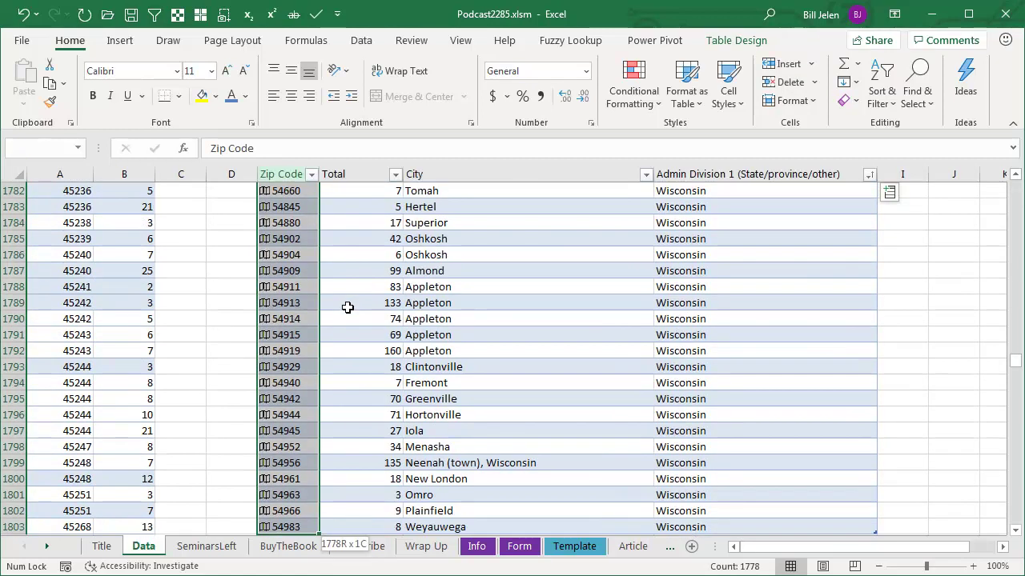
key(shift+Right)
key(ctrl+BackSpace)
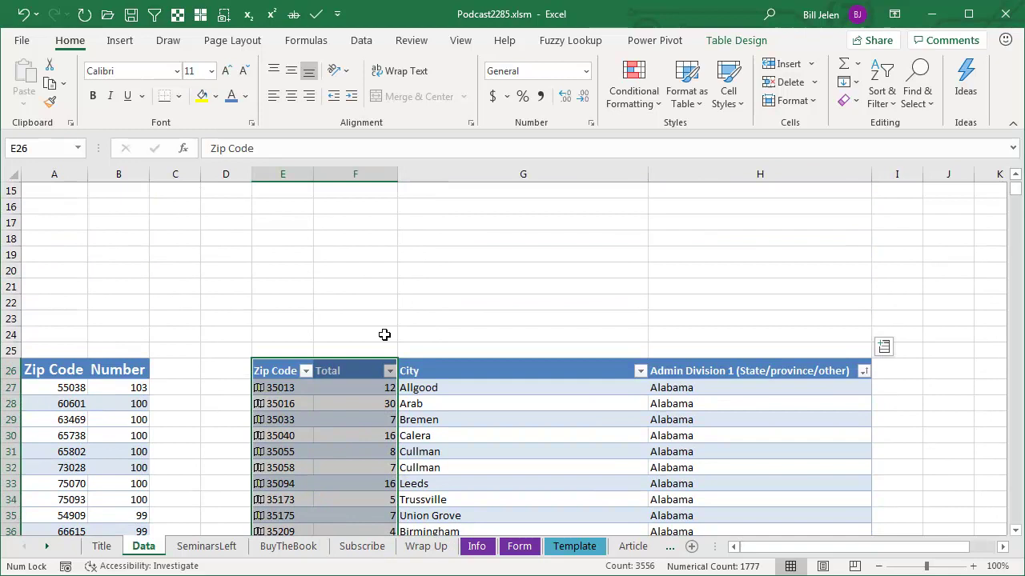
scroll(472, 406, up, 3)
scroll(473, 405, up, 3)
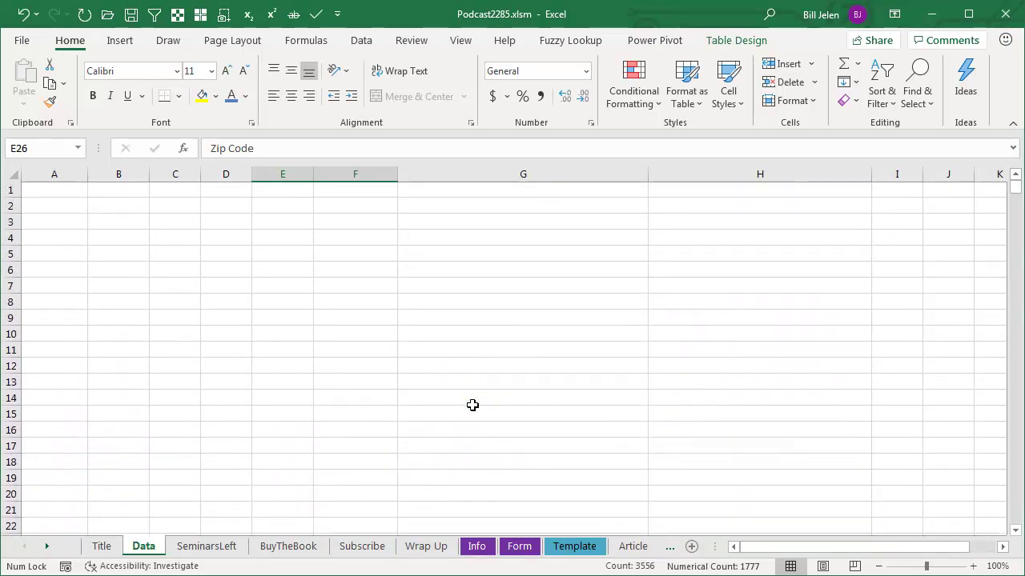
click(120, 40)
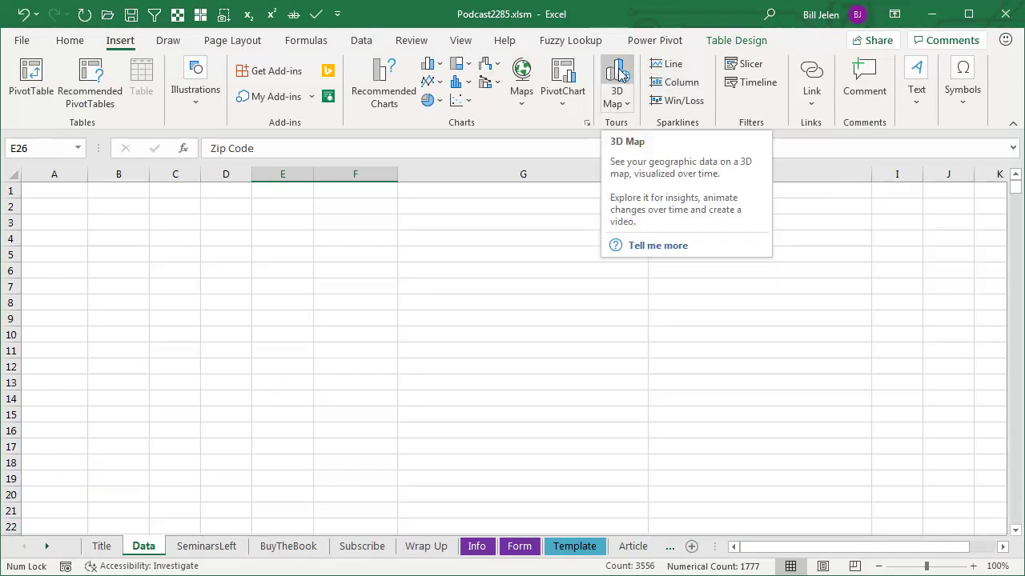
click(522, 80)
click(528, 160)
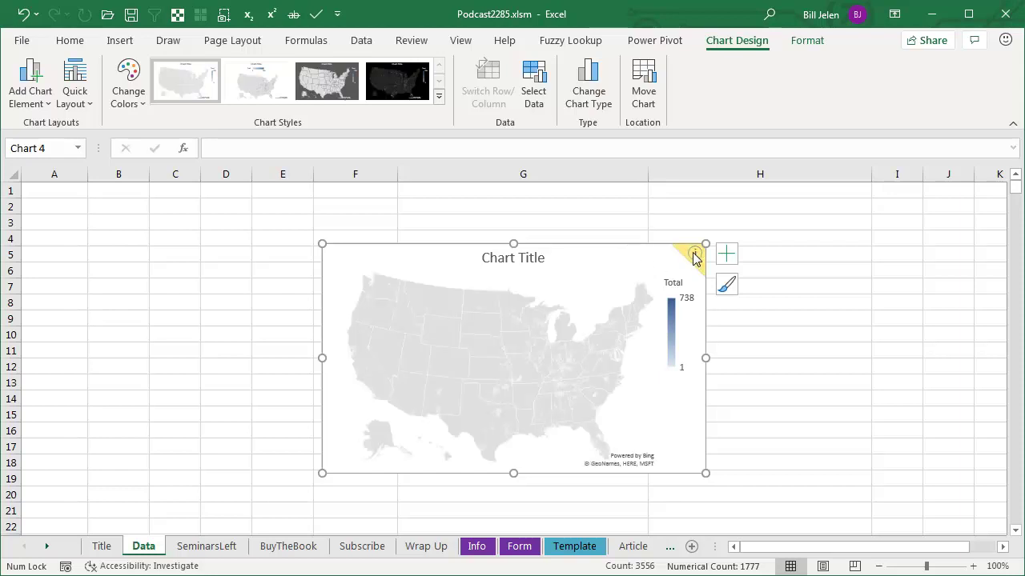
Title the map chart 'MrExcel Seminar Attendees' after dismissing the mapping confidence note.
click(694, 256)
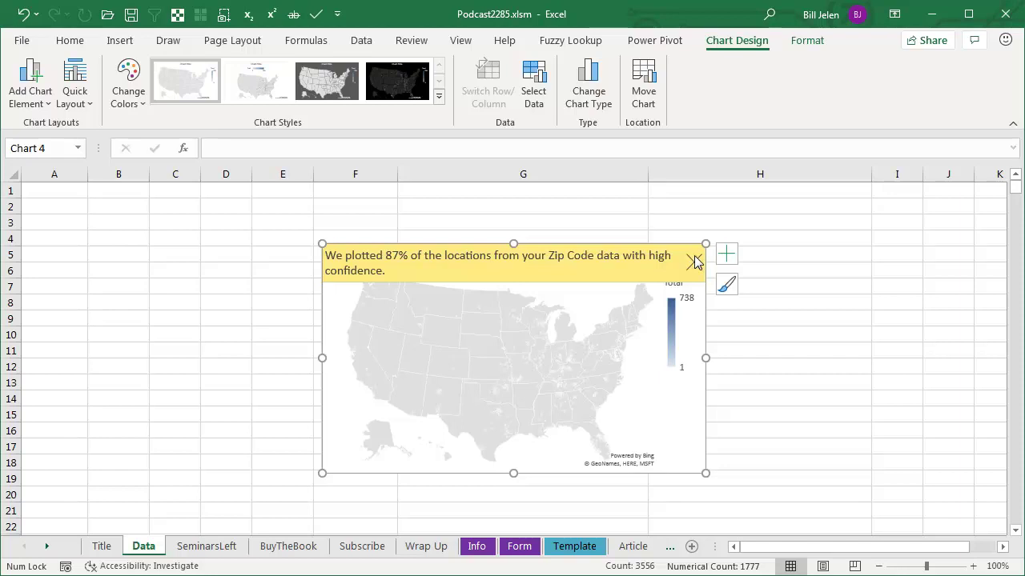
click(694, 263)
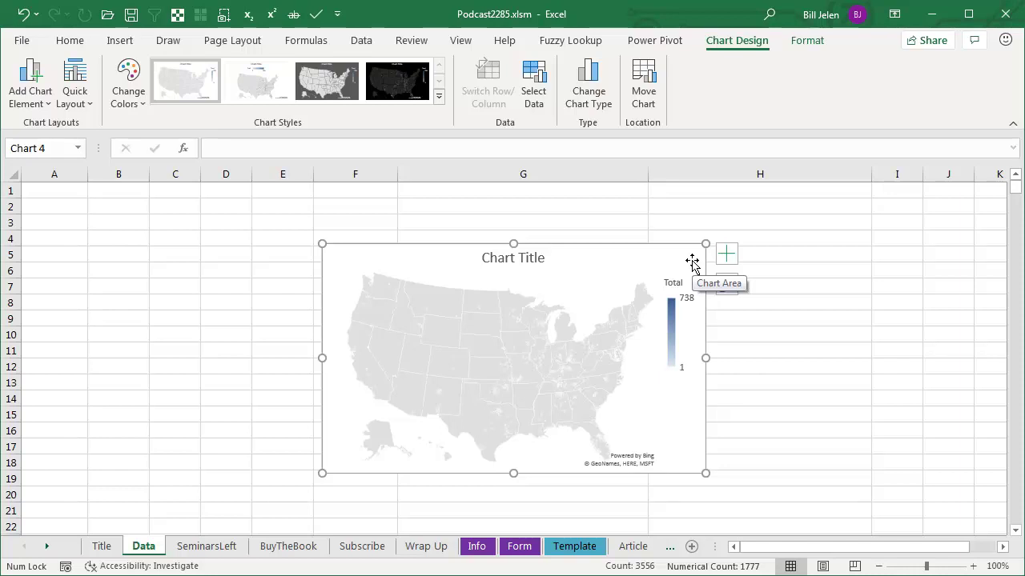
click(538, 258)
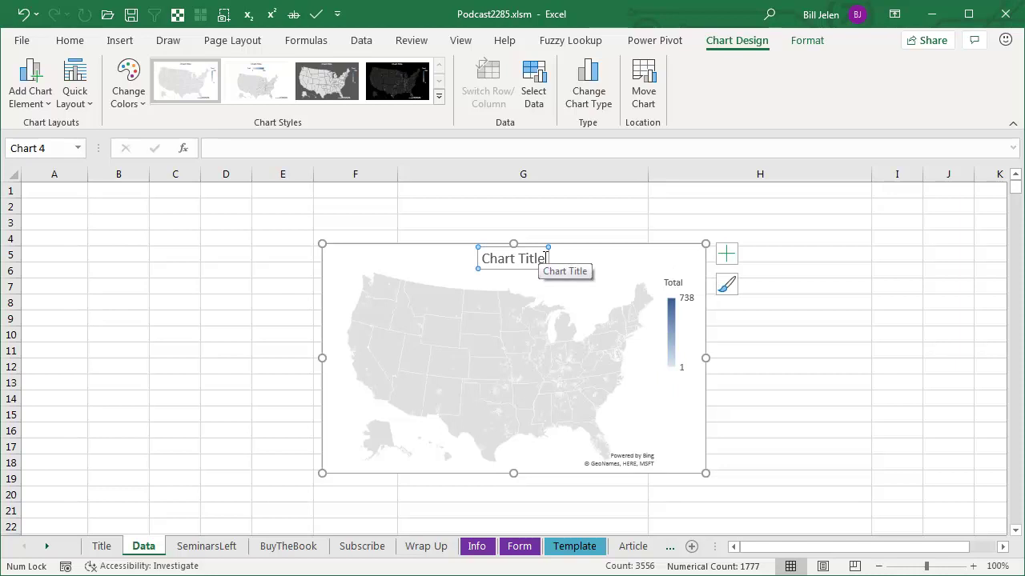
triple_click(522, 260)
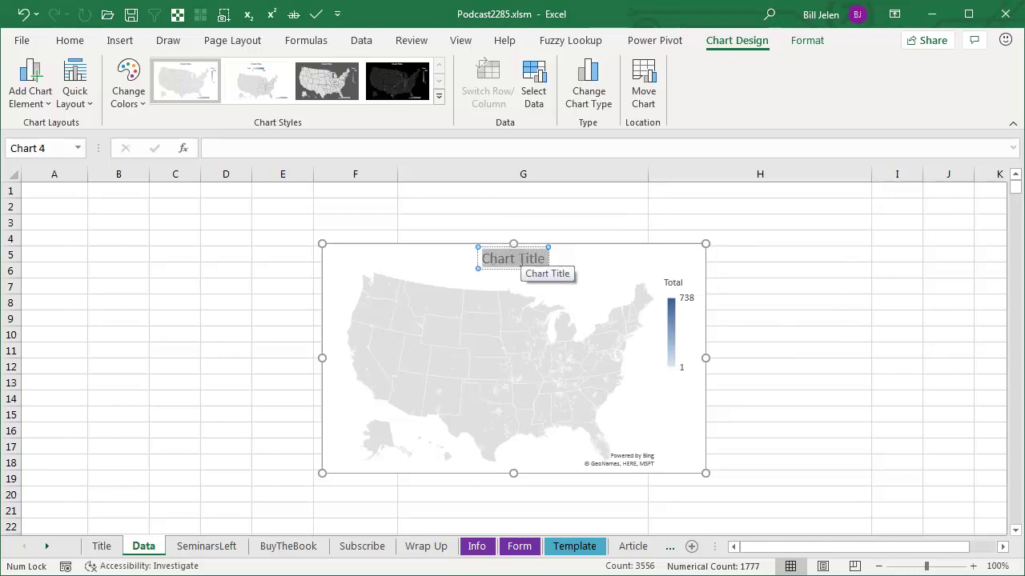
text(MrEx)
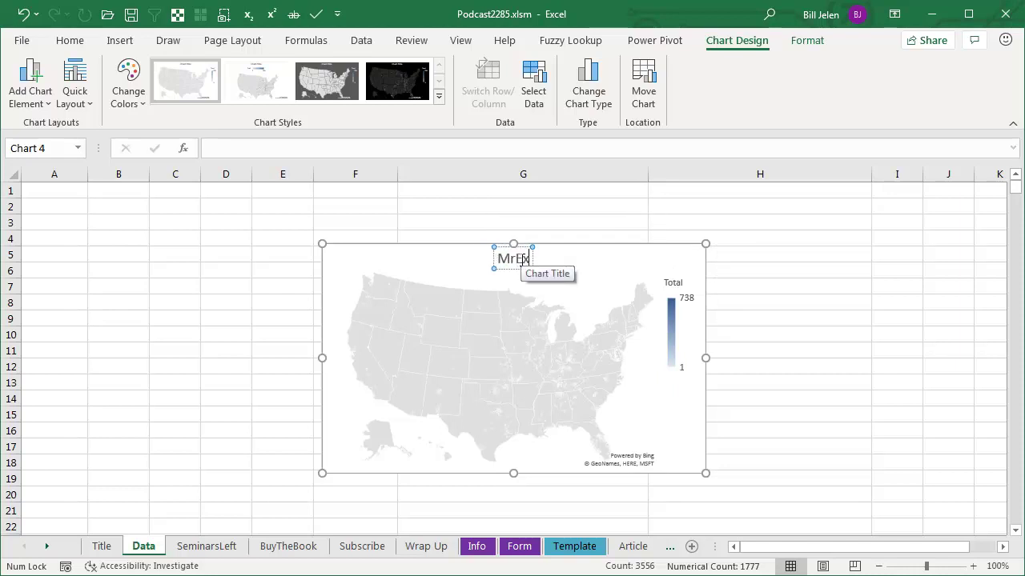
text(cel Seminar)
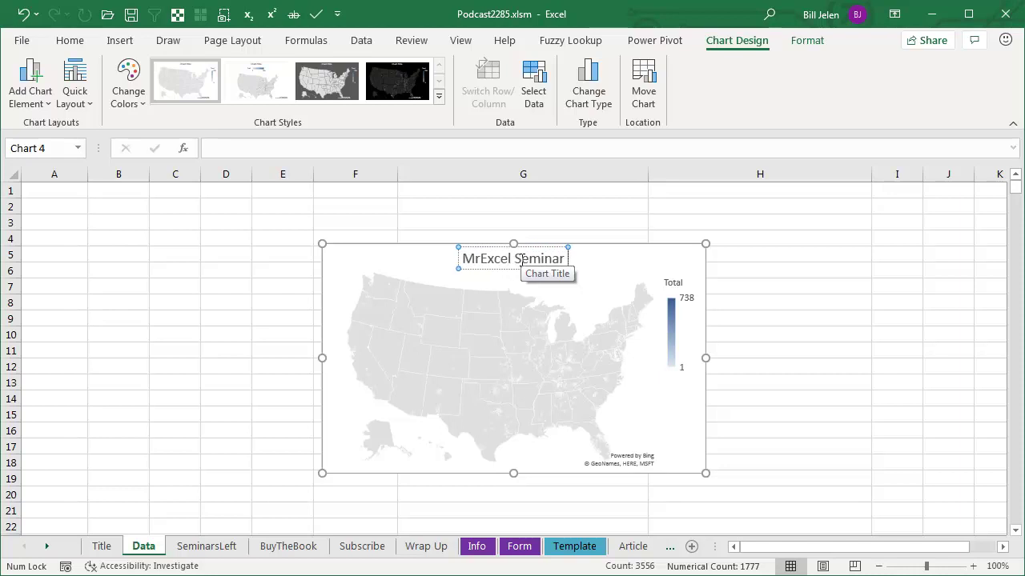
text( Attendees)
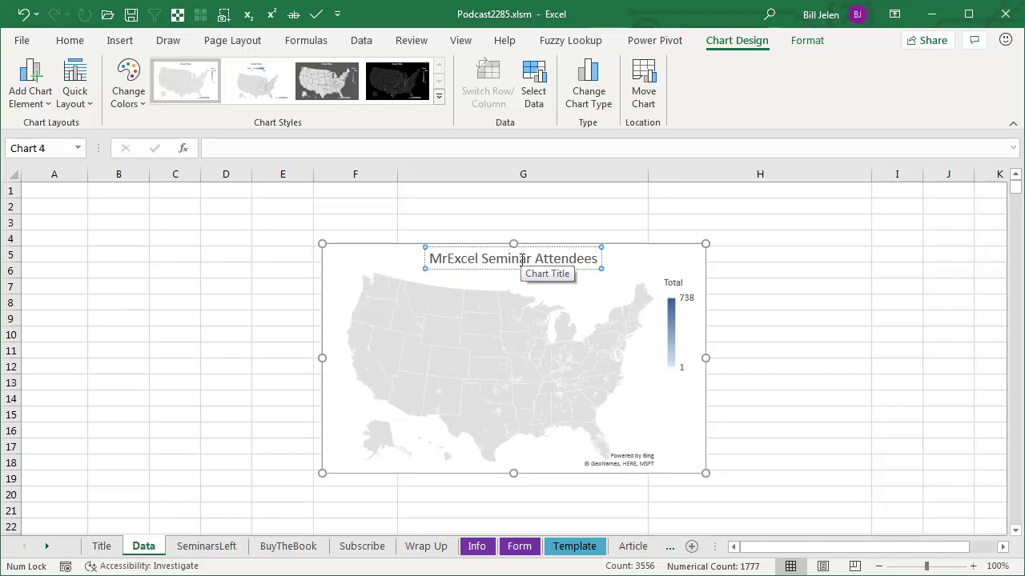
click(616, 247)
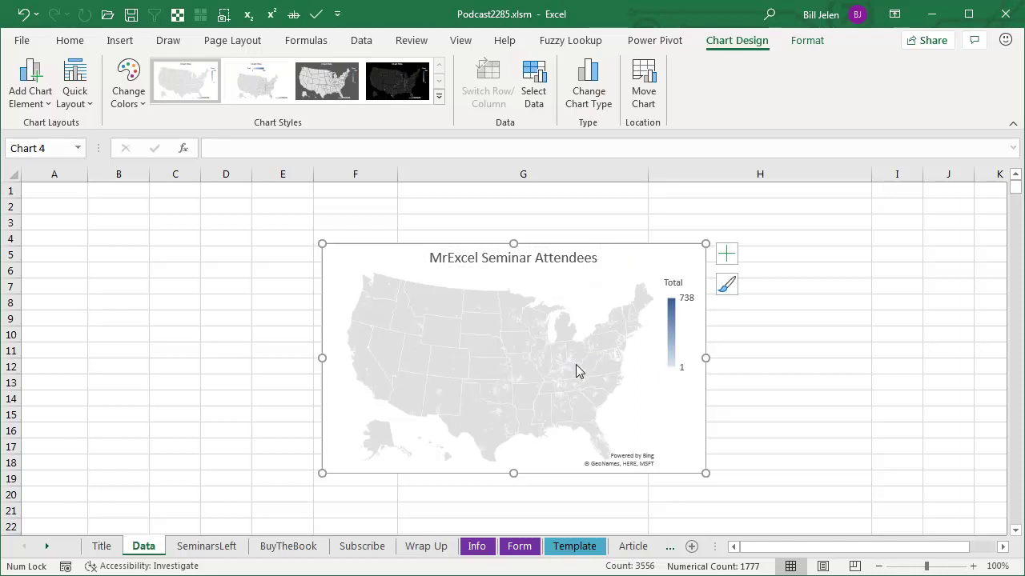
Move the map chart to the sheet's top-left and enlarge it out to column G.
drag(366, 251, 72, 202)
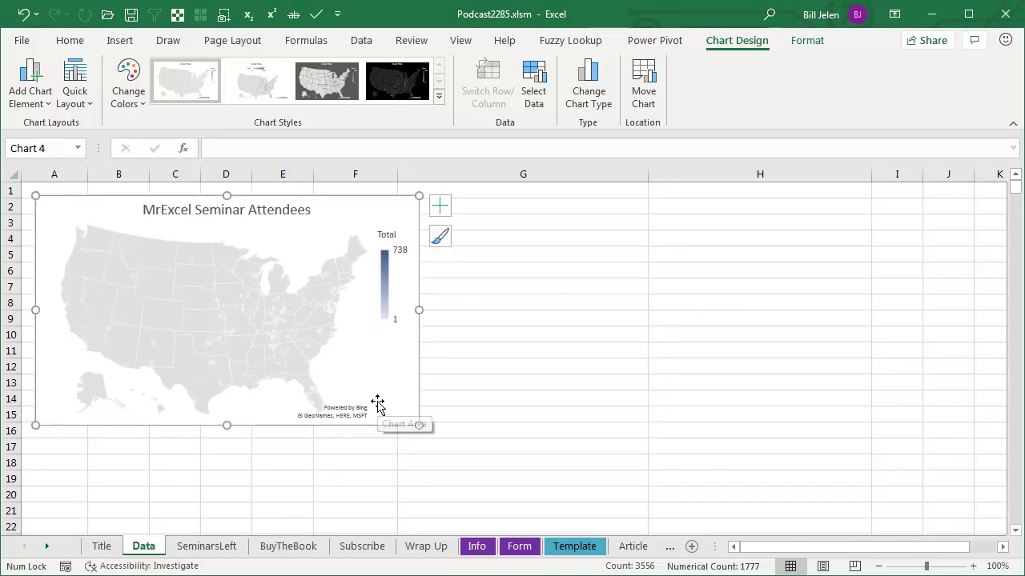
drag(417, 424, 590, 524)
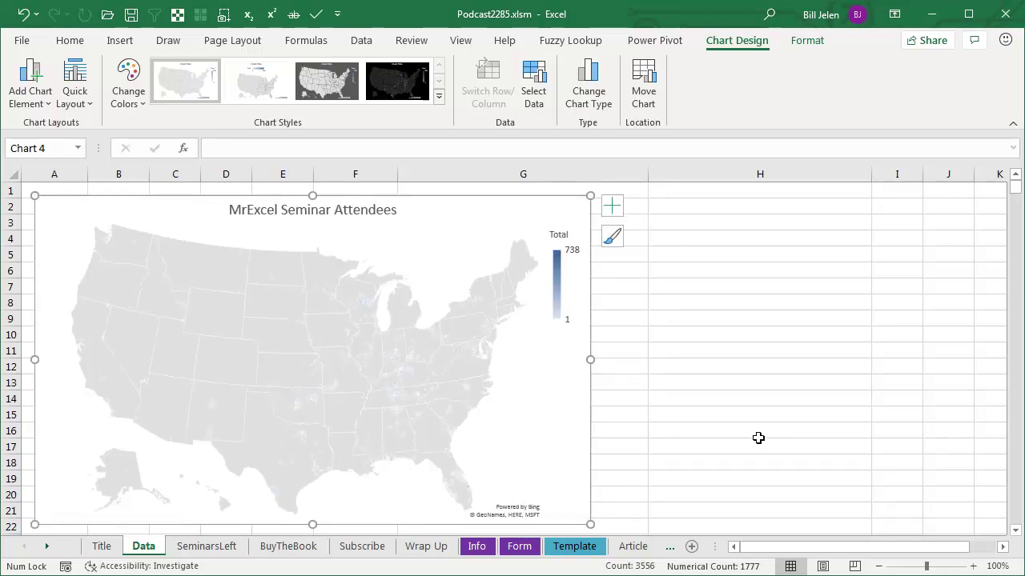
scroll(756, 437, down, 2)
scroll(749, 432, down, 2)
click(700, 421)
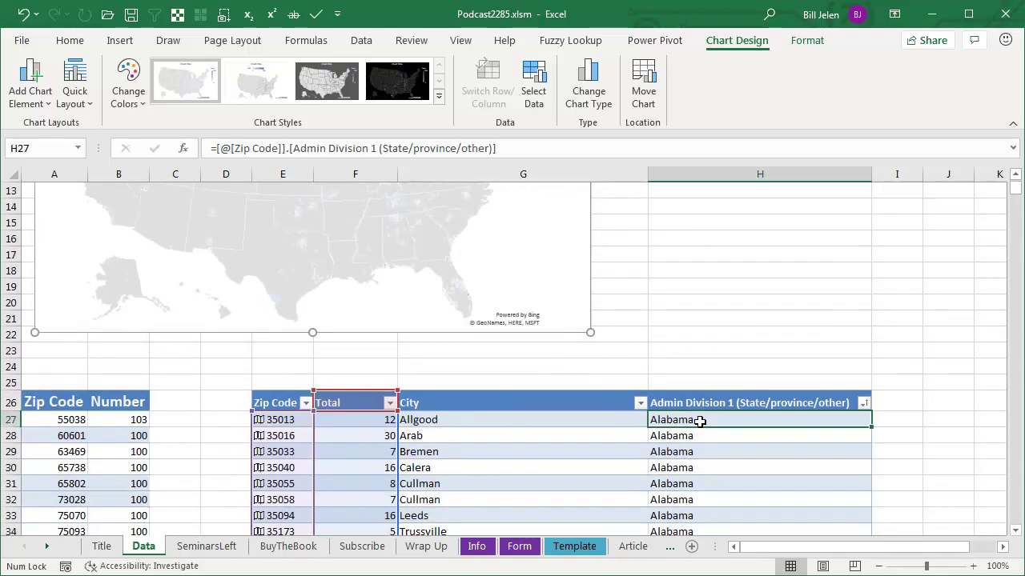
Insert a slicer on the table's Admin Division 1 state field.
click(120, 42)
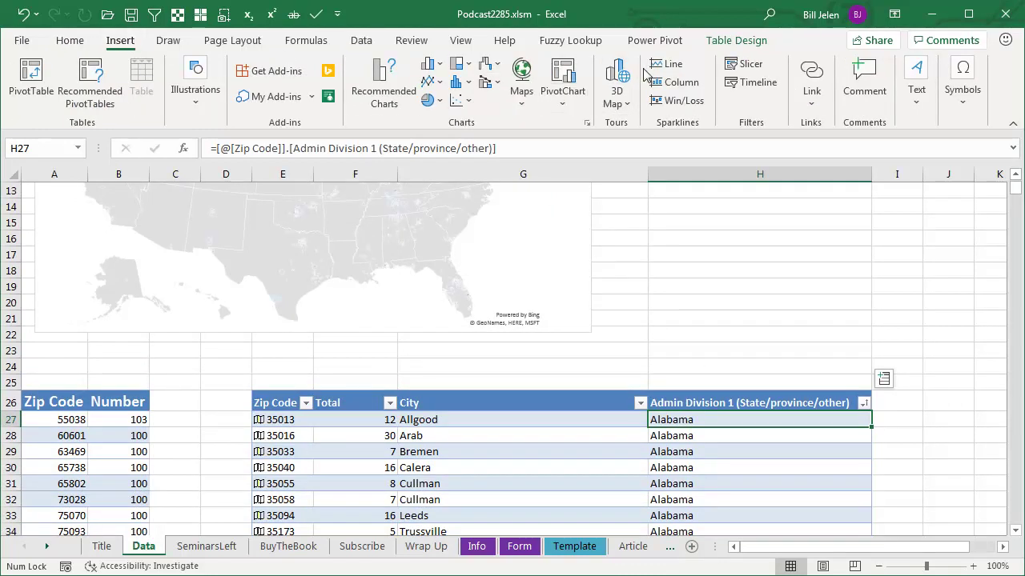
click(744, 65)
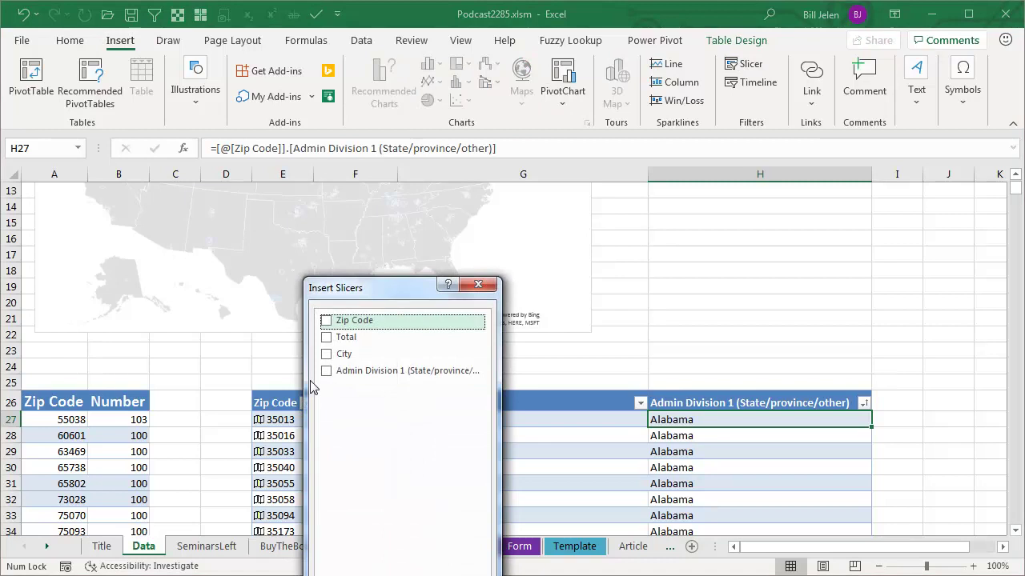
click(326, 372)
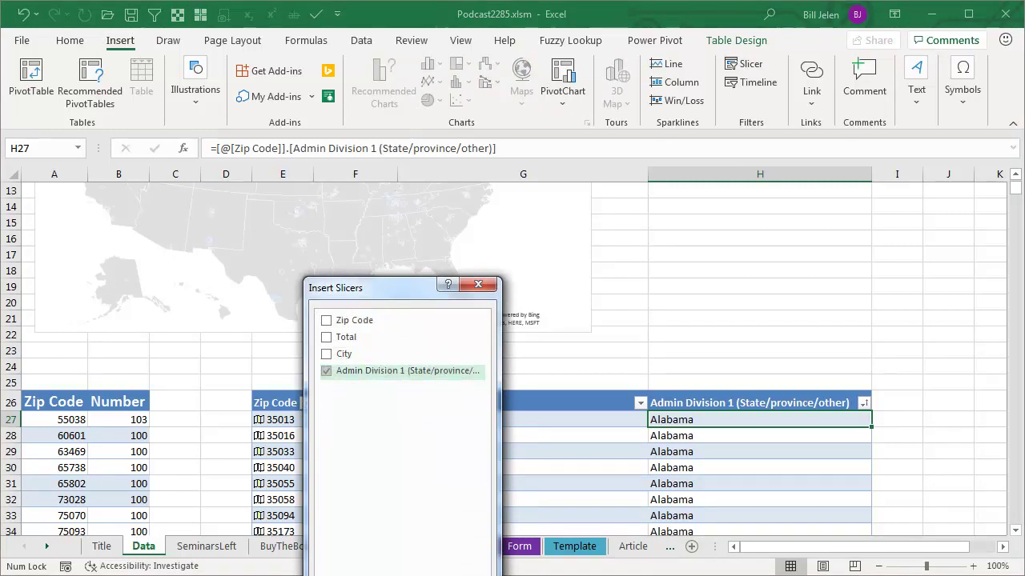
key(Return)
Place the state slicer beside the map, enlarge it, and lay it out in four columns.
mouse_move(481, 266)
mouse_down()
mouse_move(675, 222)
mouse_move(663, 214)
mouse_up()
scroll(814, 263, up, 4)
drag(749, 412, 986, 520)
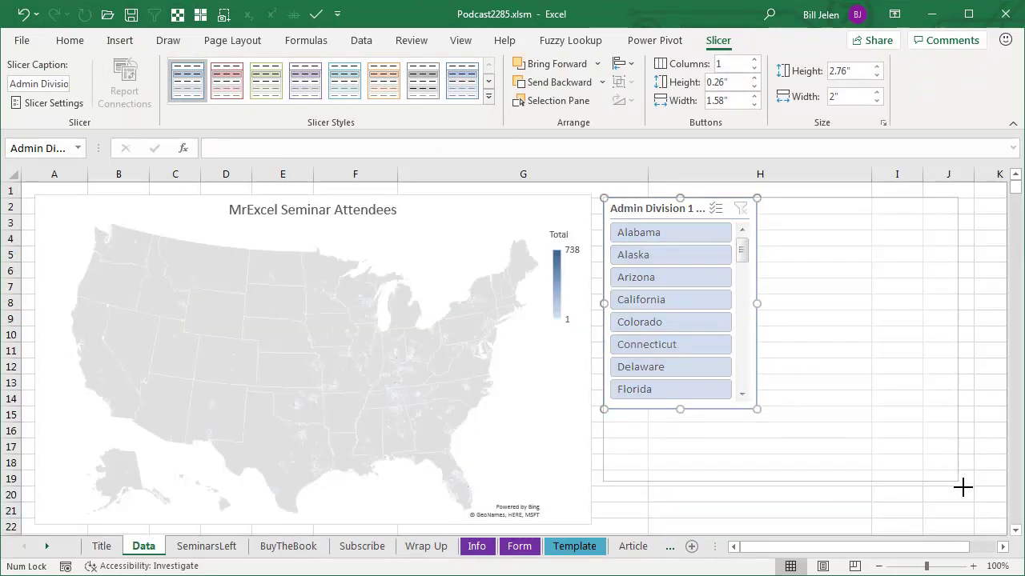
click(754, 61)
click(754, 61)
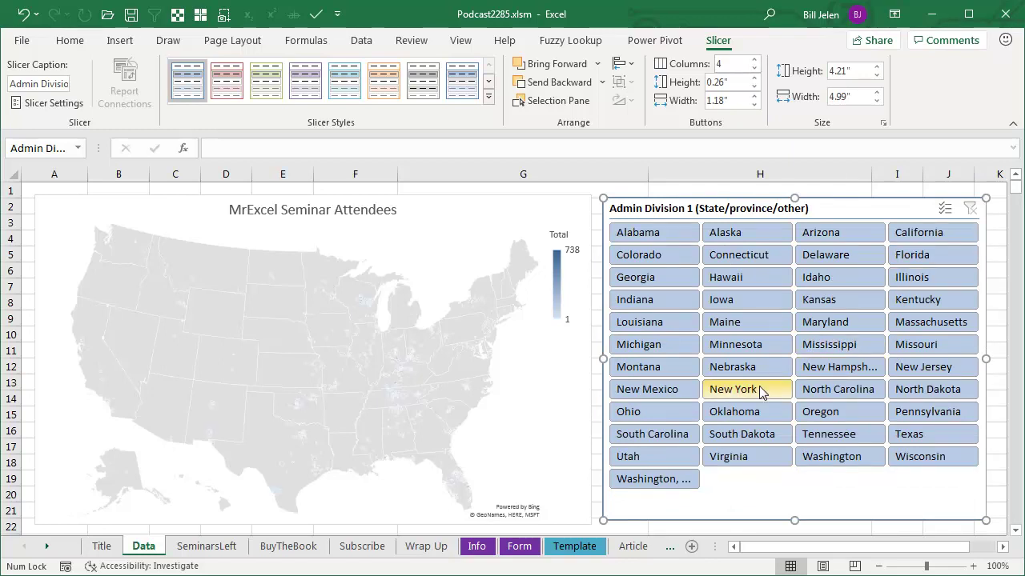
Filter the map to Wisconsin and review its series projection options.
click(913, 459)
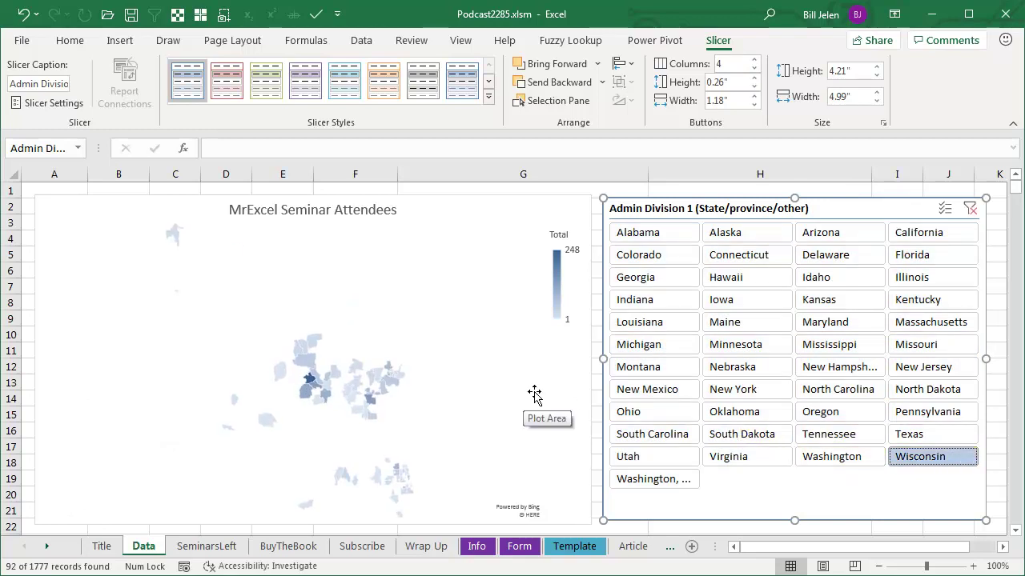
right_click(312, 341)
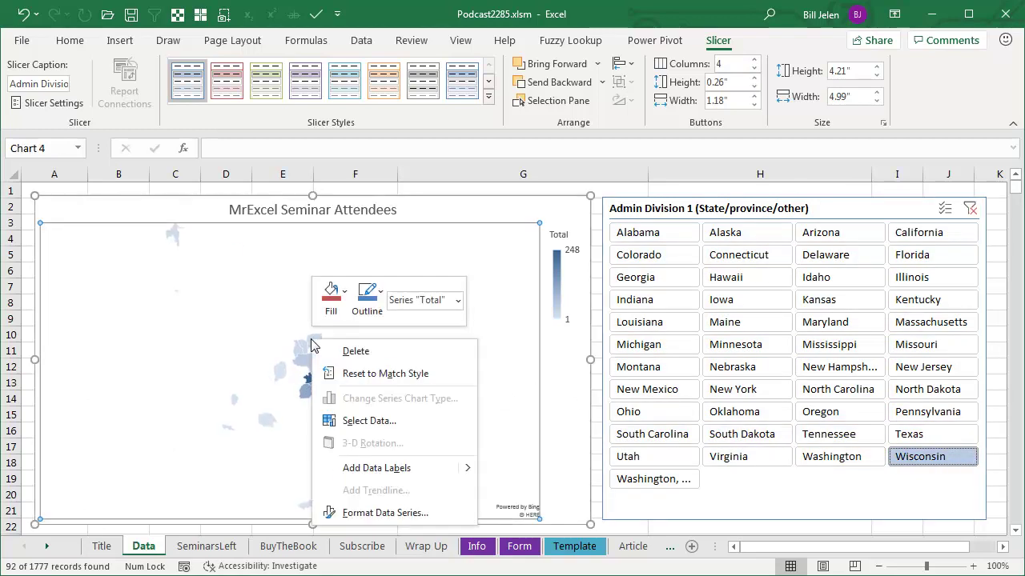
click(377, 513)
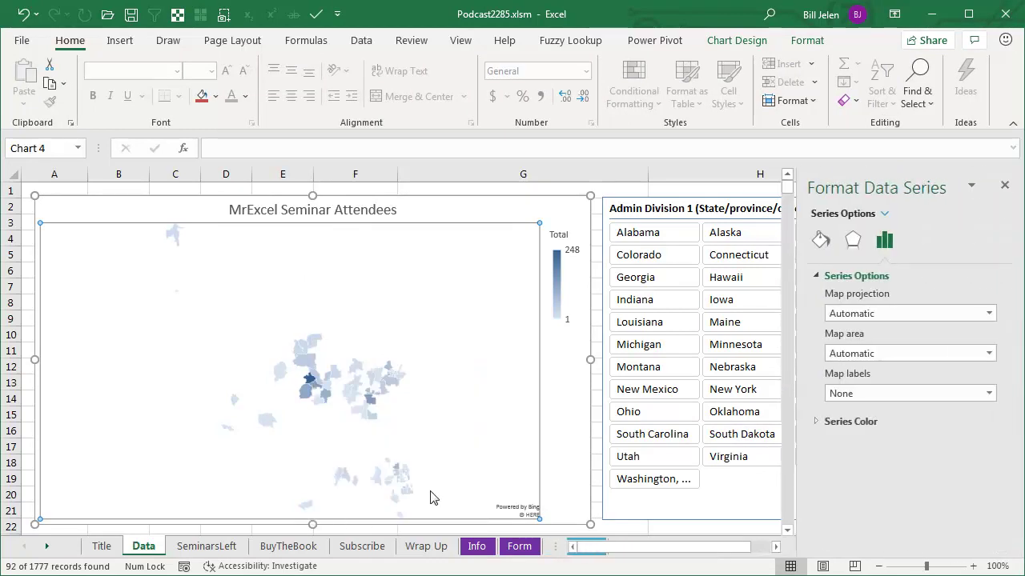
click(920, 313)
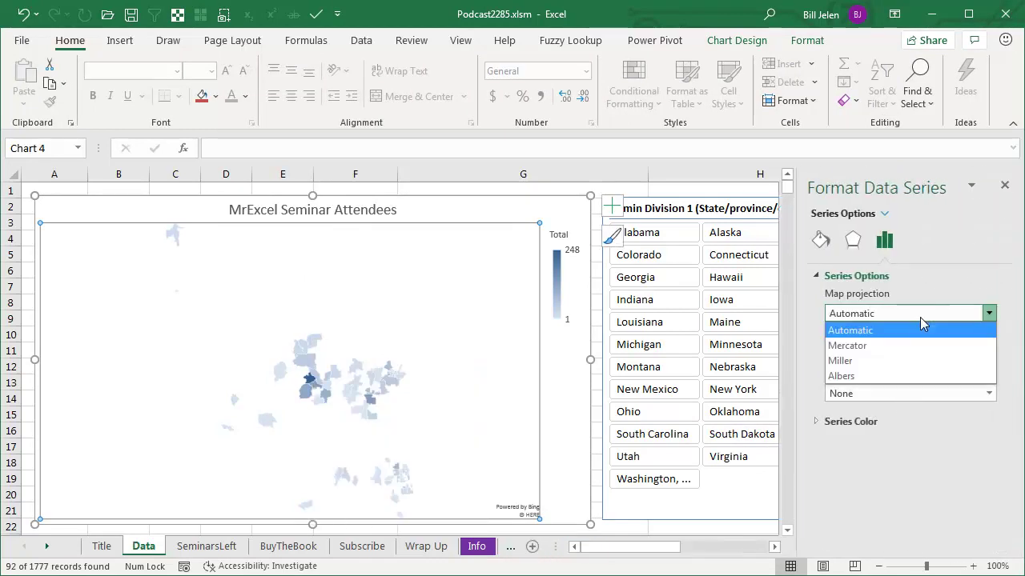
click(899, 313)
Try the 'Only regions with data' map area, then restore it to Automatic.
click(892, 353)
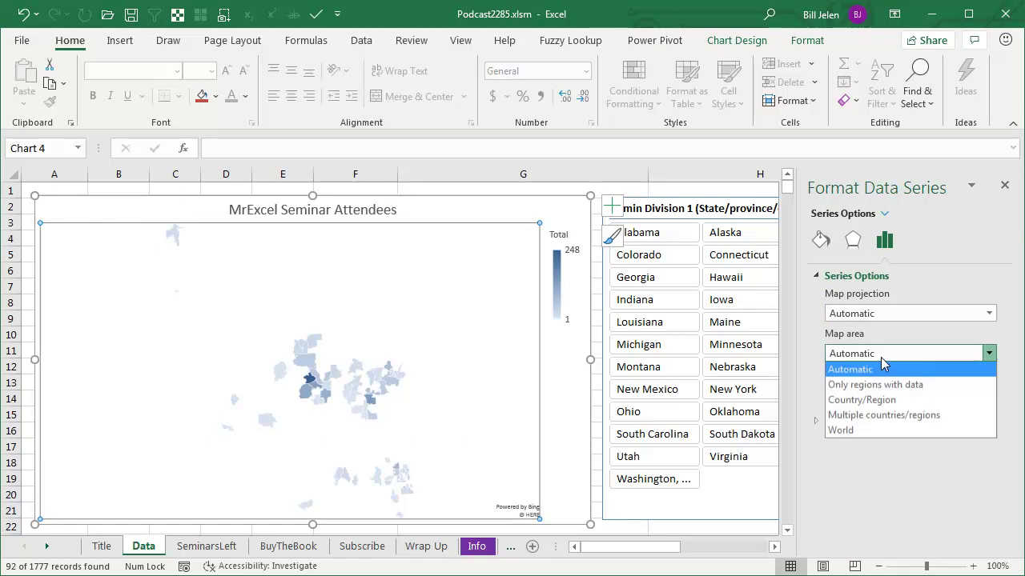
click(872, 386)
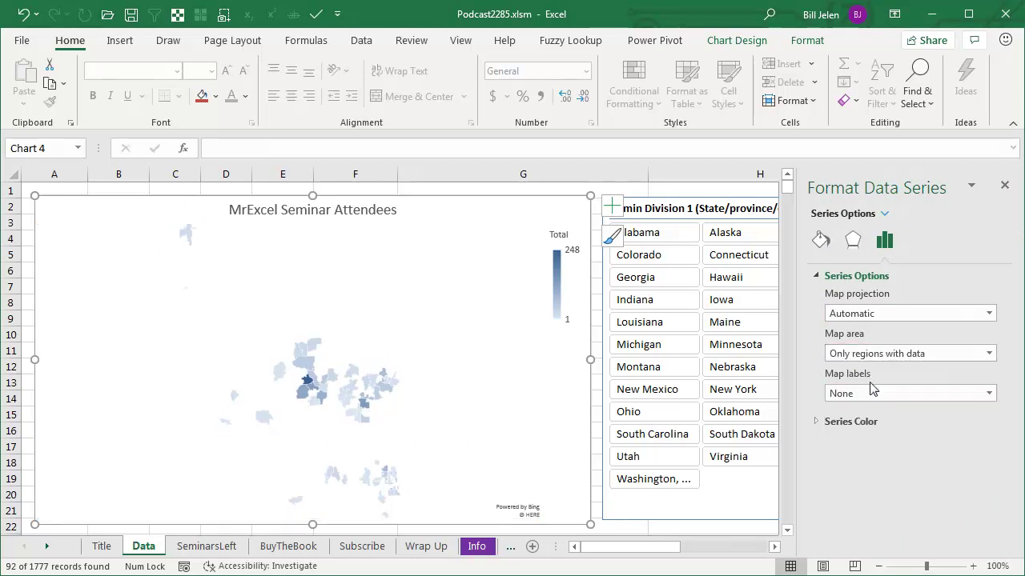
click(880, 353)
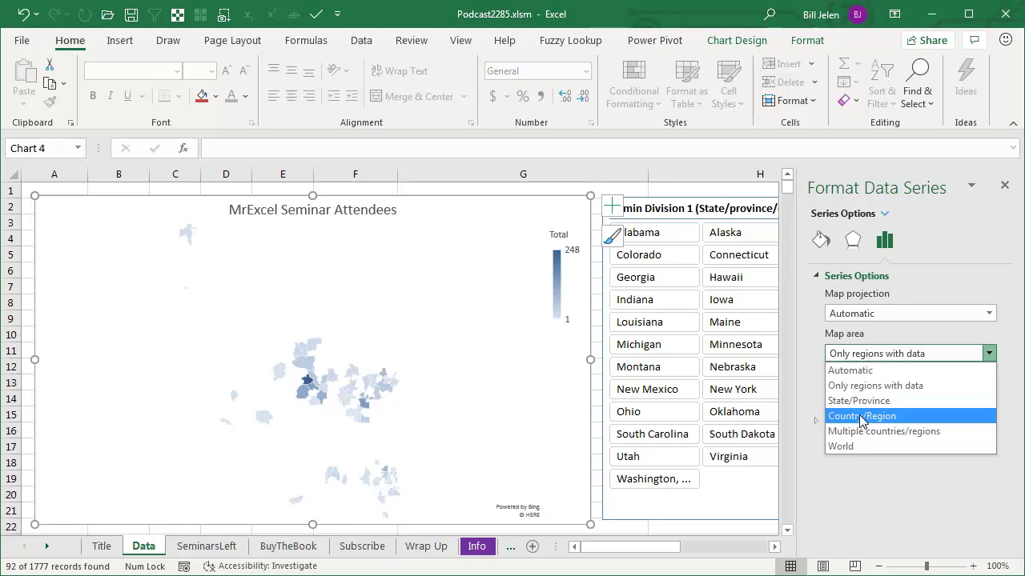
click(850, 370)
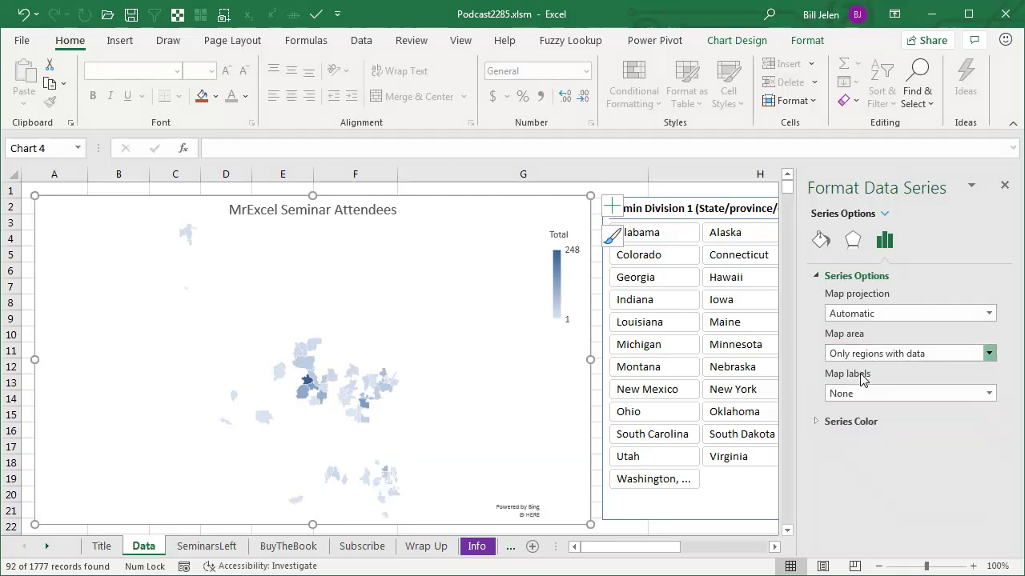
click(1006, 186)
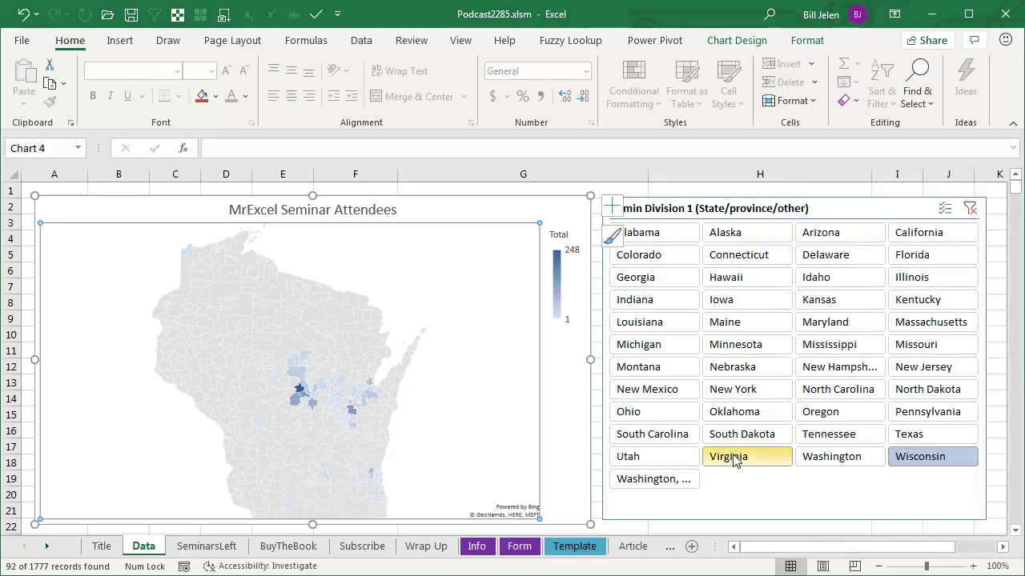
Filter the map through Texas, Tennessee, North Carolina, South Carolina and Minnesota.
click(915, 438)
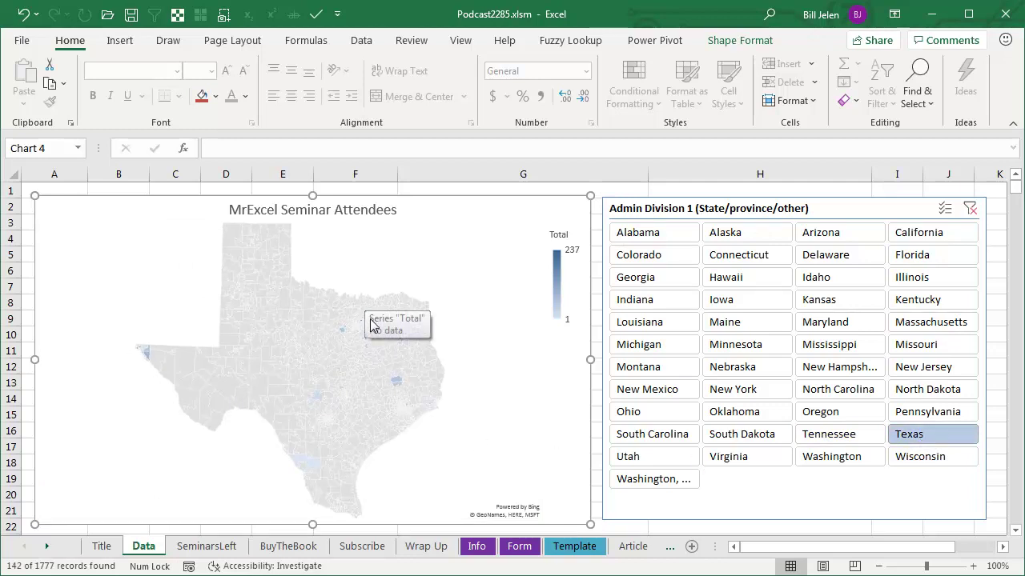
click(824, 438)
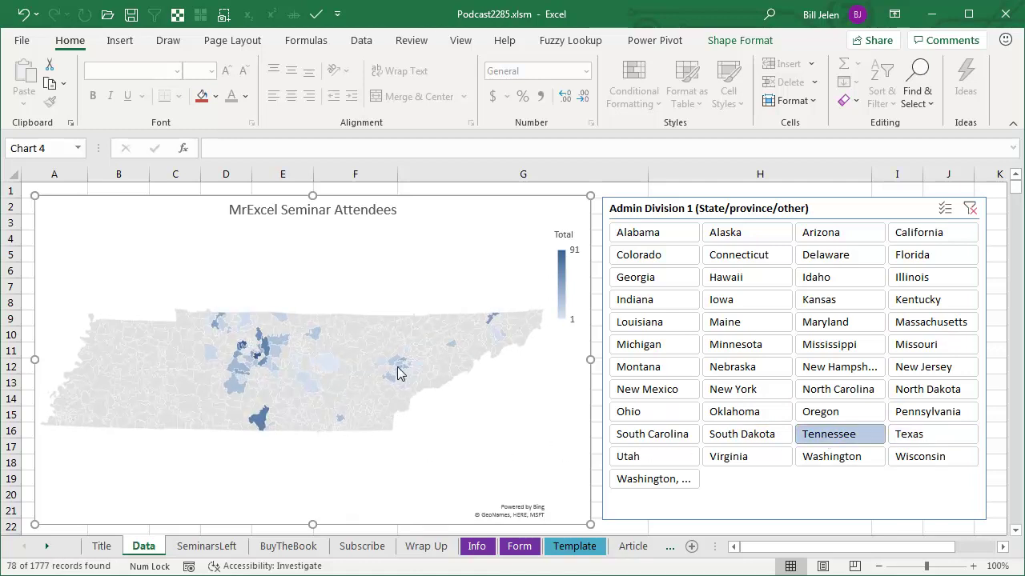
click(847, 391)
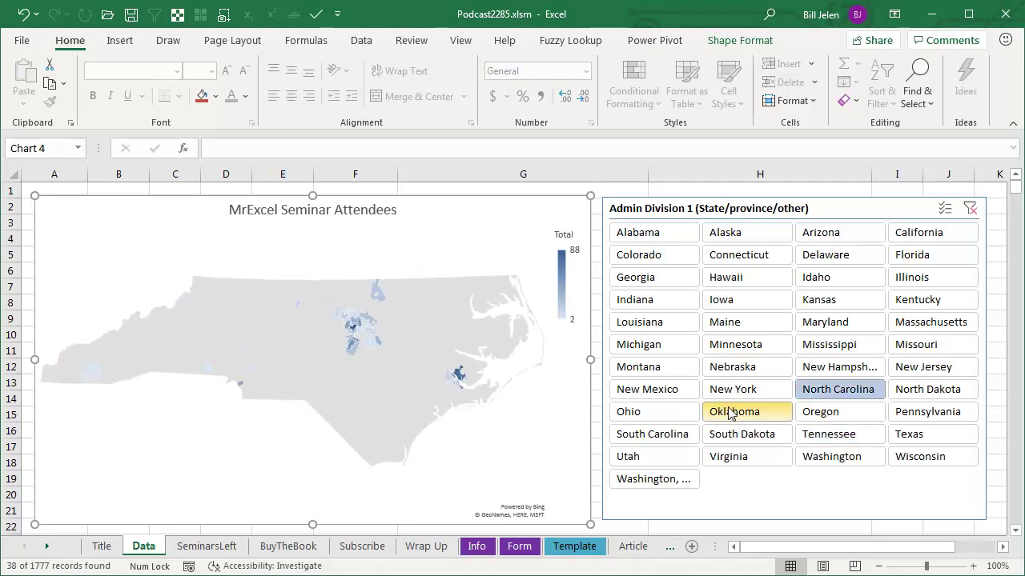
click(670, 440)
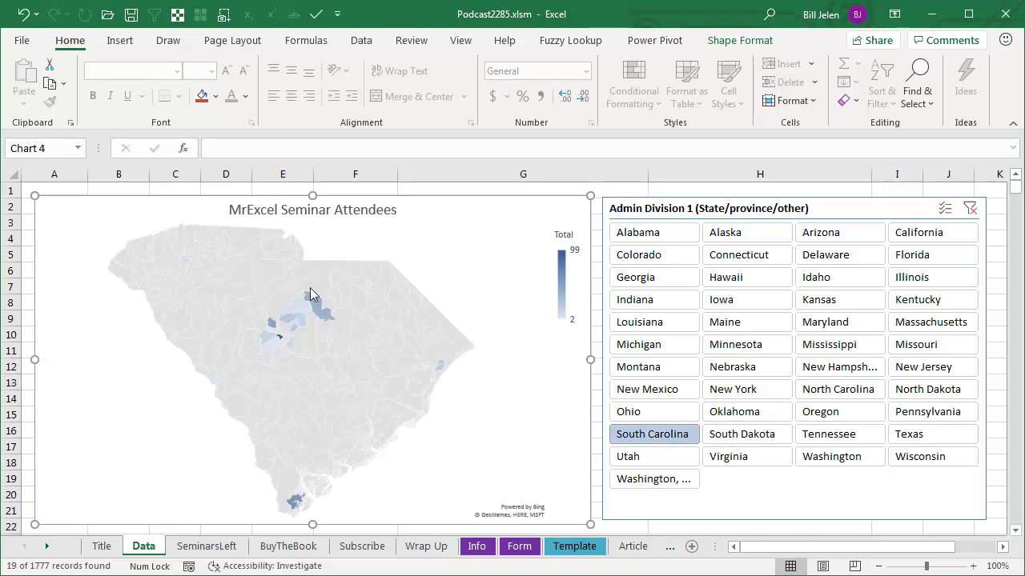
click(754, 346)
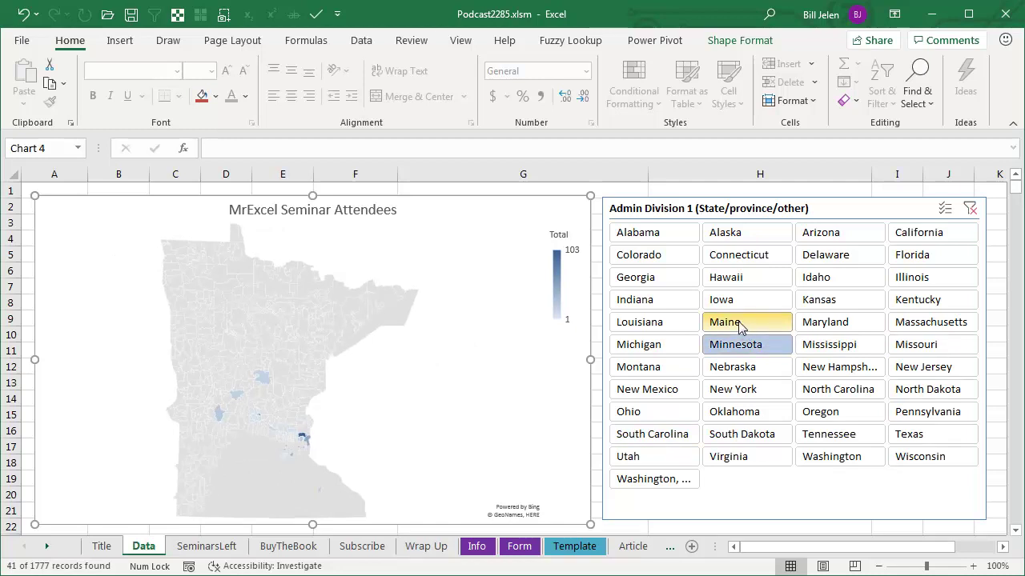
Filter through Louisiana, Florida, Alabama and Ohio, then show the SeminarsLeft sheet.
click(651, 323)
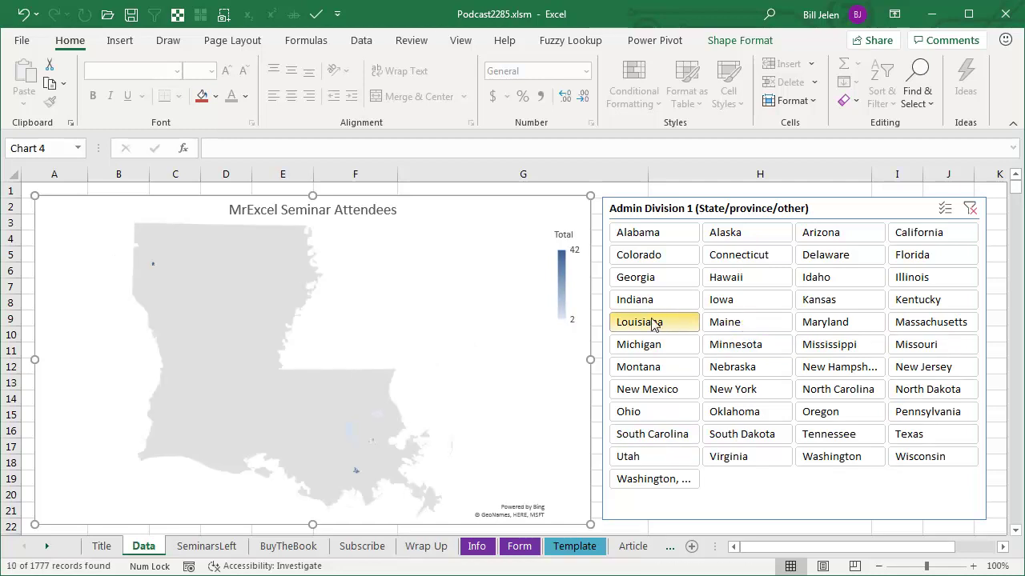
click(908, 257)
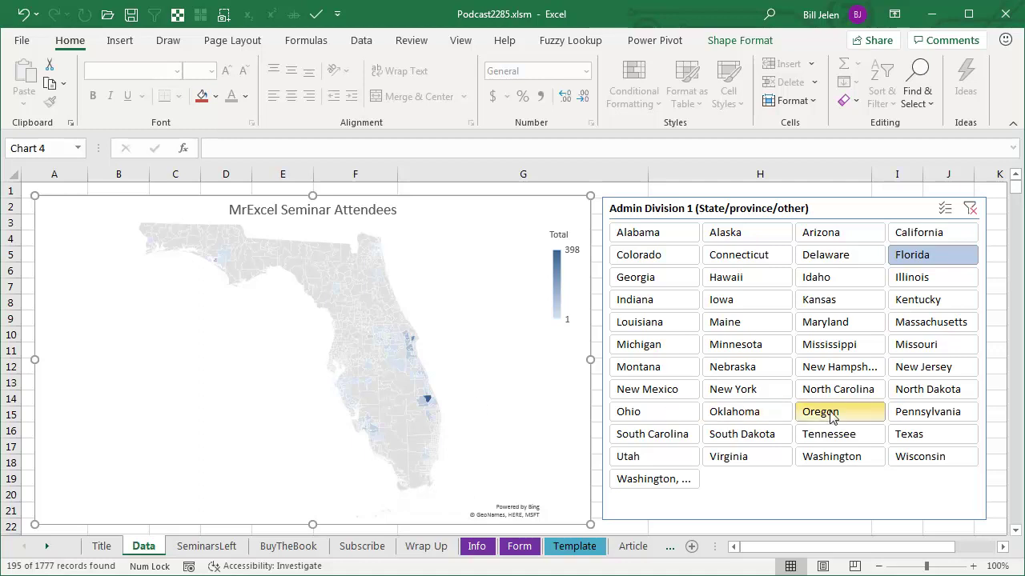
click(653, 232)
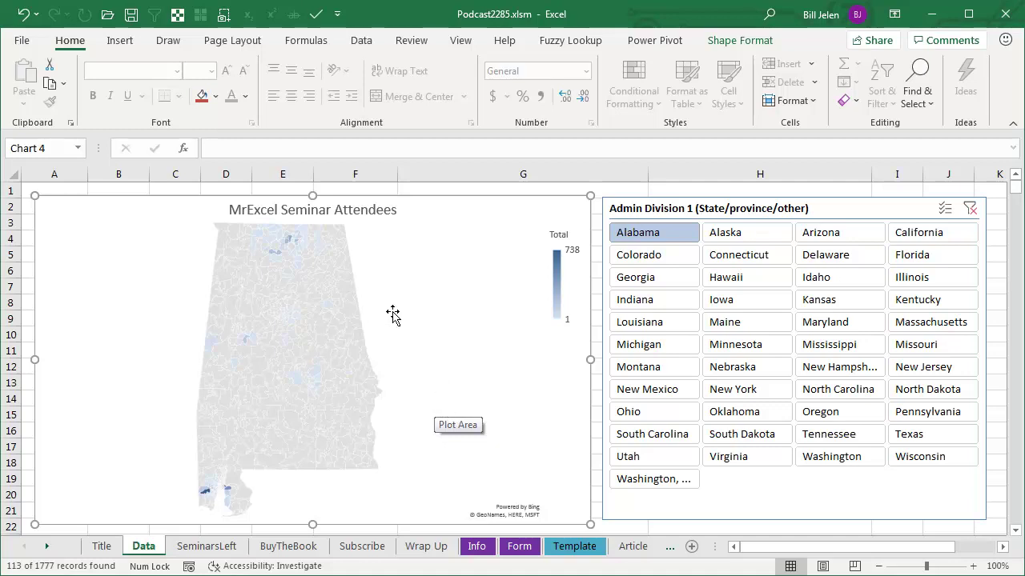
mouse_move(277, 253)
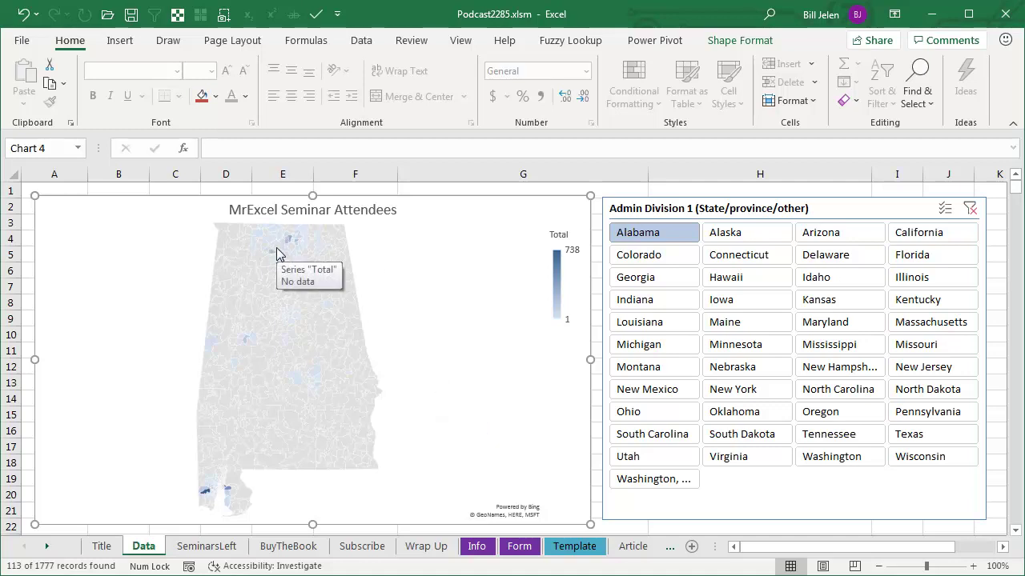
click(632, 412)
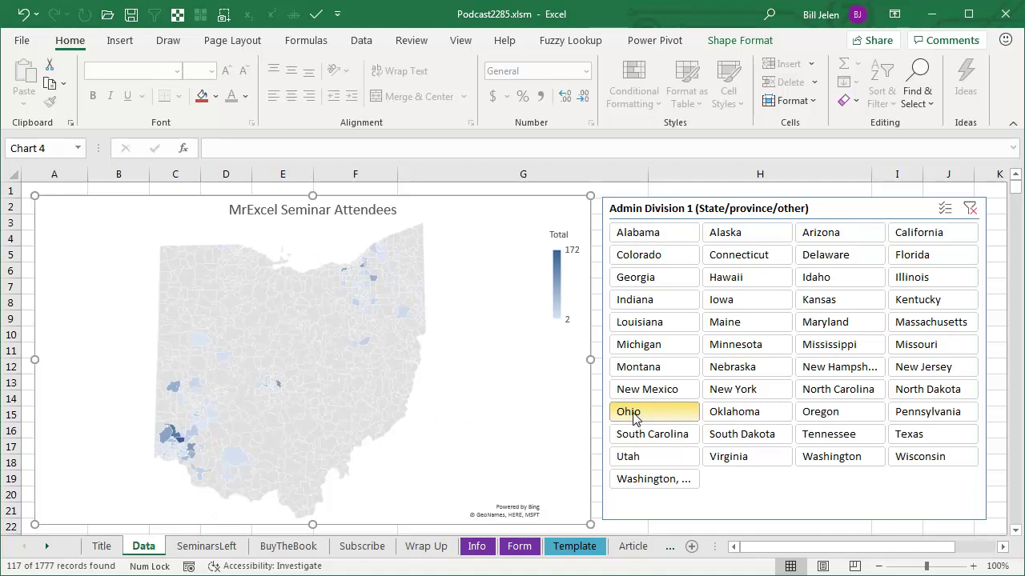
click(210, 546)
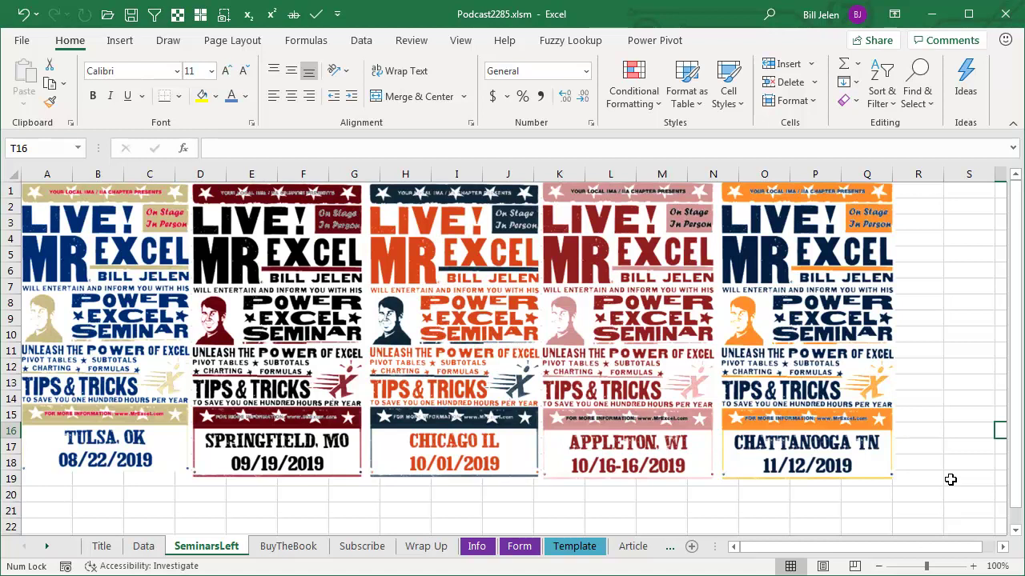
Move past the BuyTheBook sheet to the Subscribe sheet.
key(ctrl+Page_Down)
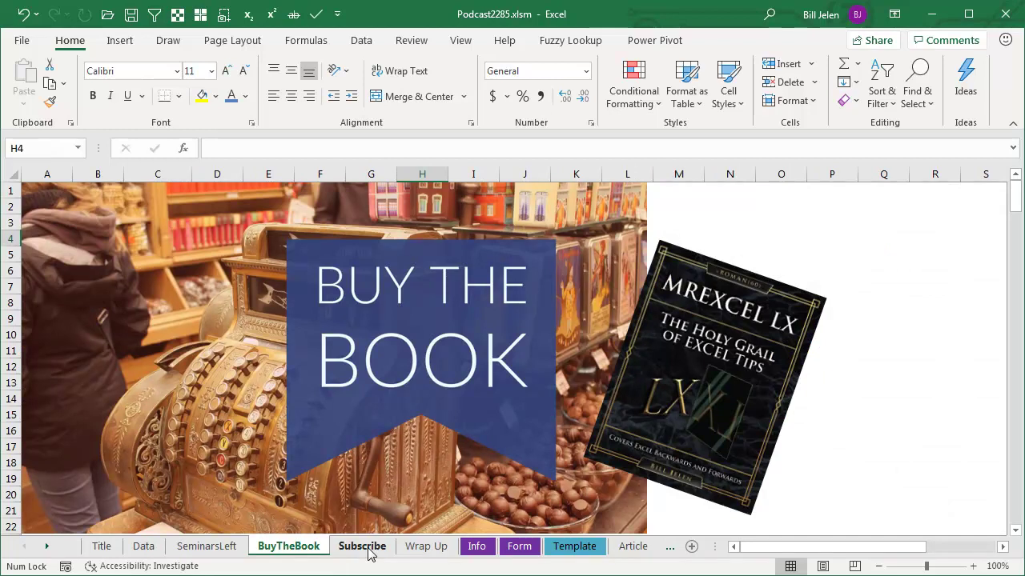
click(364, 547)
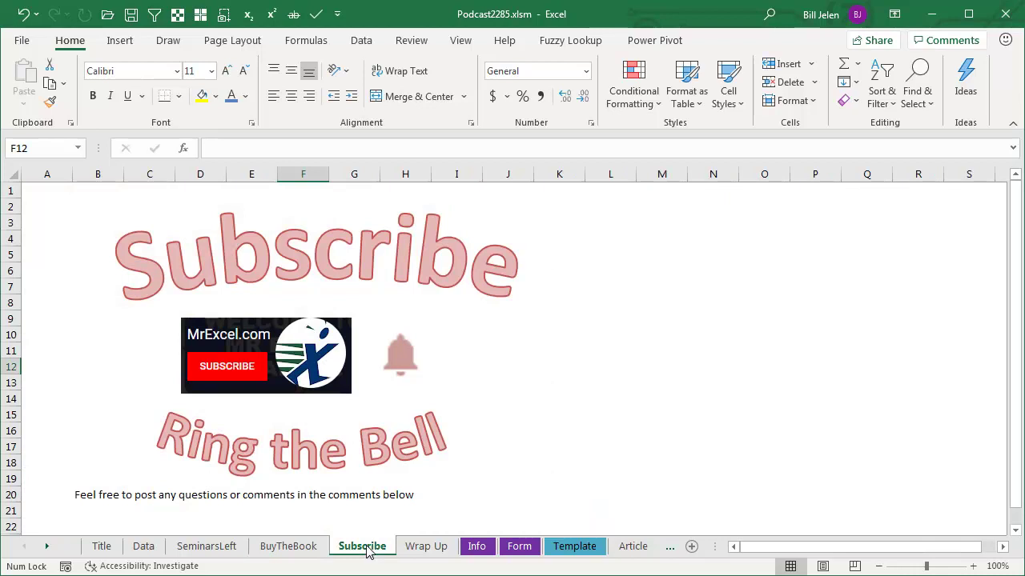